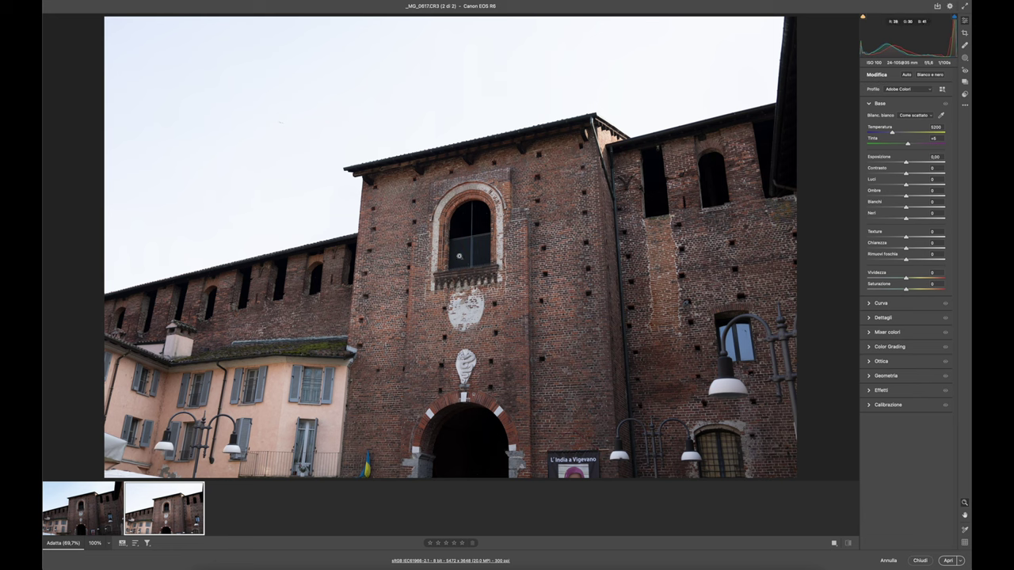
Compare the unedited Fujifilm and Canon photos of the brick castle tower by switching between them
key(Left)
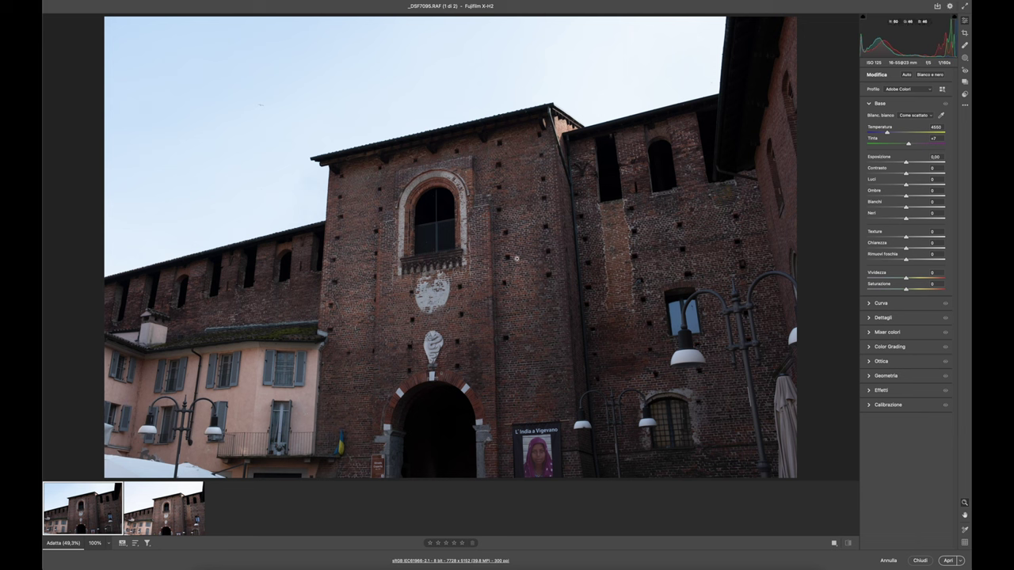
key(Right)
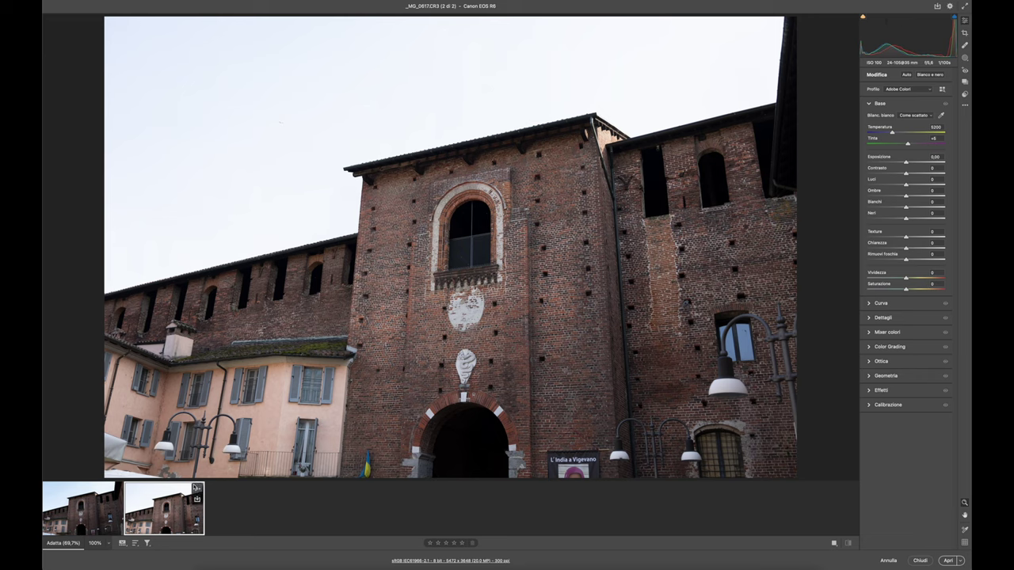
click(116, 494)
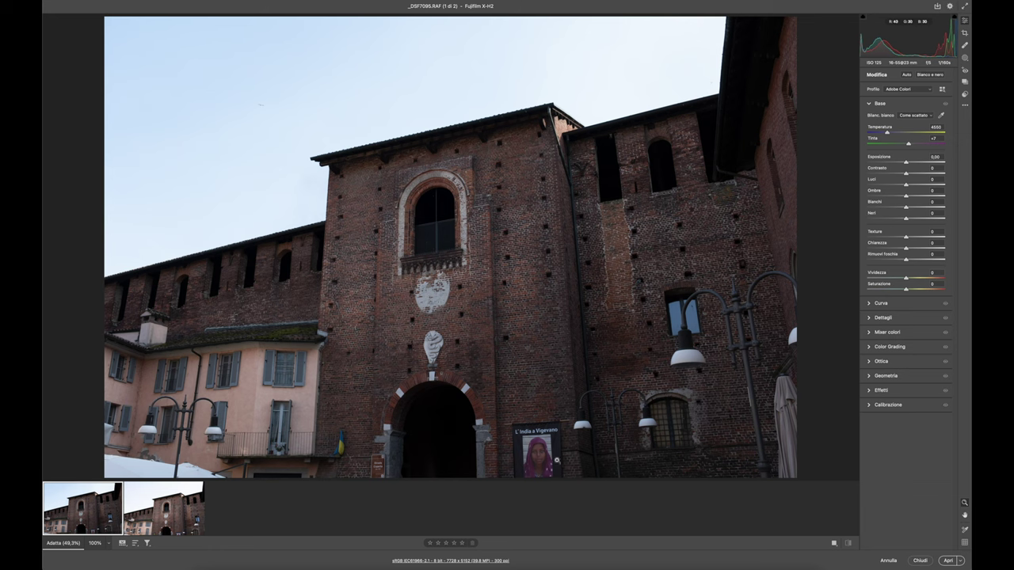
click(198, 499)
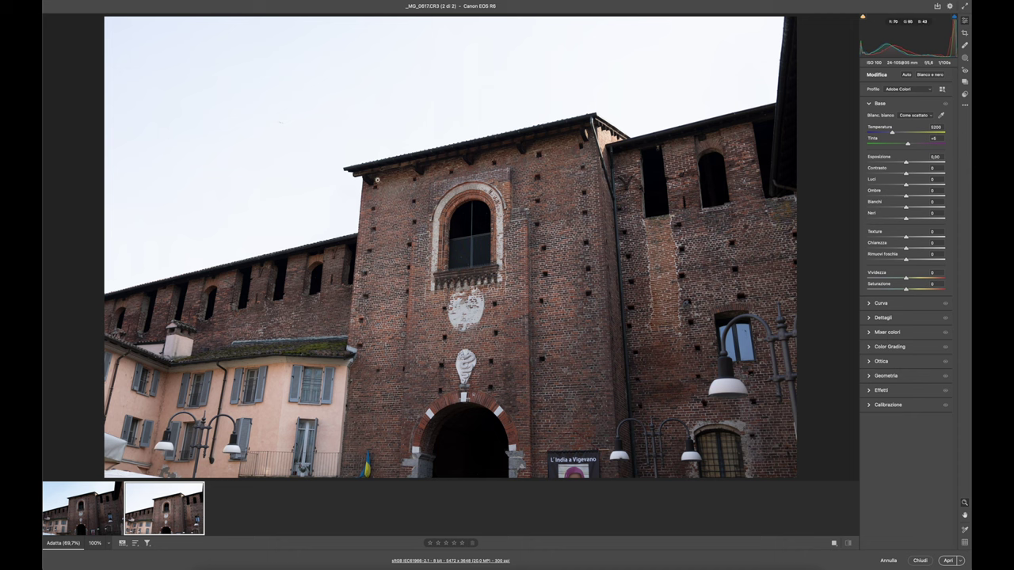
Lower the Canon photo's highlights to -100 and raise the Fujifilm photo's shadows to +25
drag(905, 184, 852, 188)
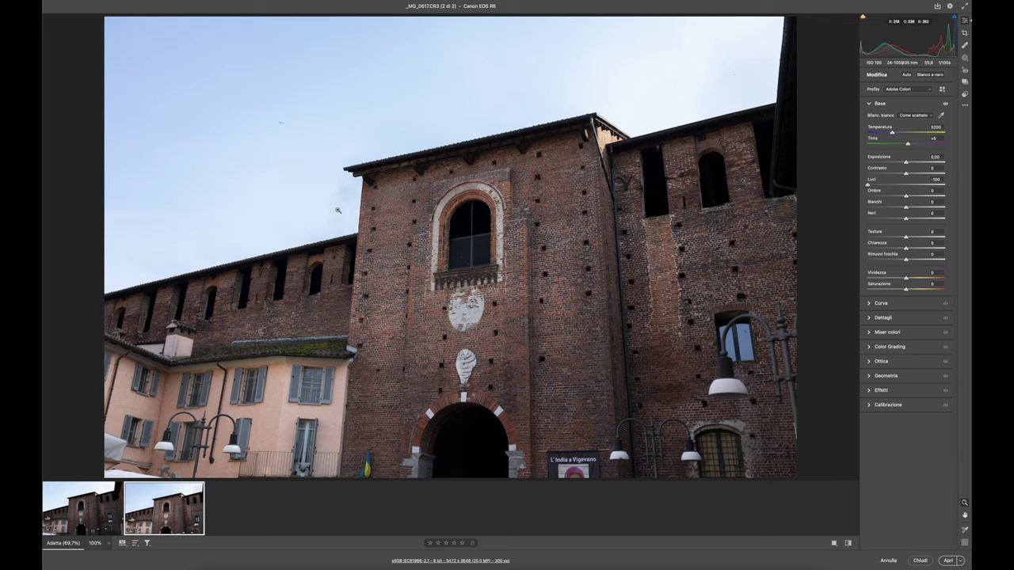
key(Left)
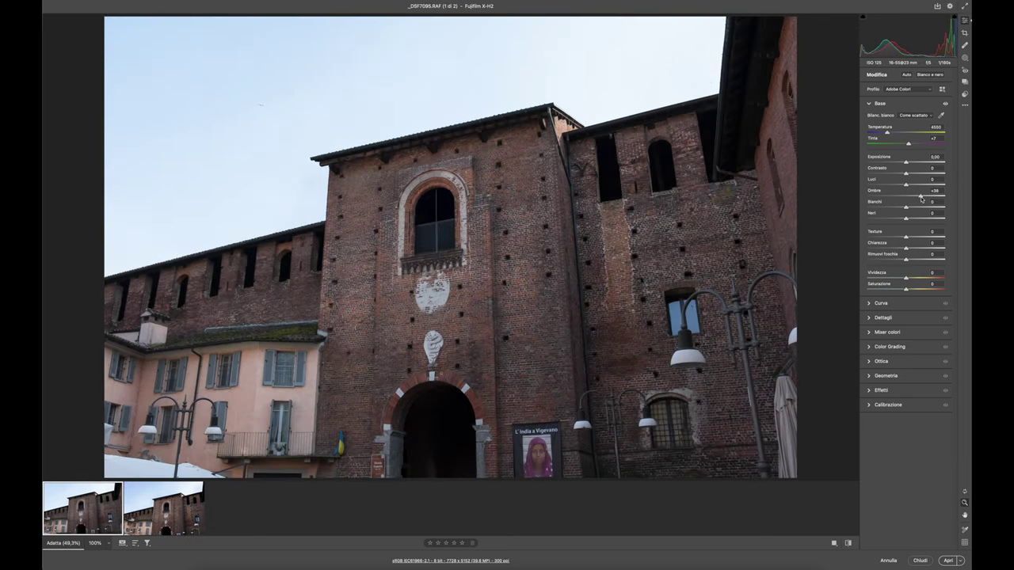
click(916, 197)
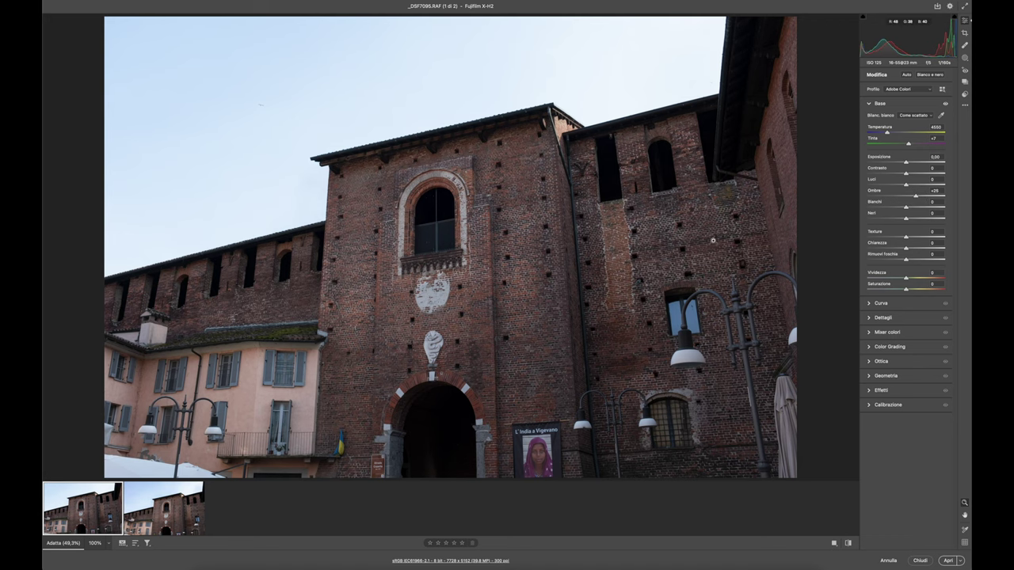
Alternate repeatedly between the two adjusted castle photos to compare their overall exposure and sky tones
click(168, 505)
click(107, 511)
click(158, 514)
click(114, 513)
click(162, 510)
click(109, 514)
click(156, 507)
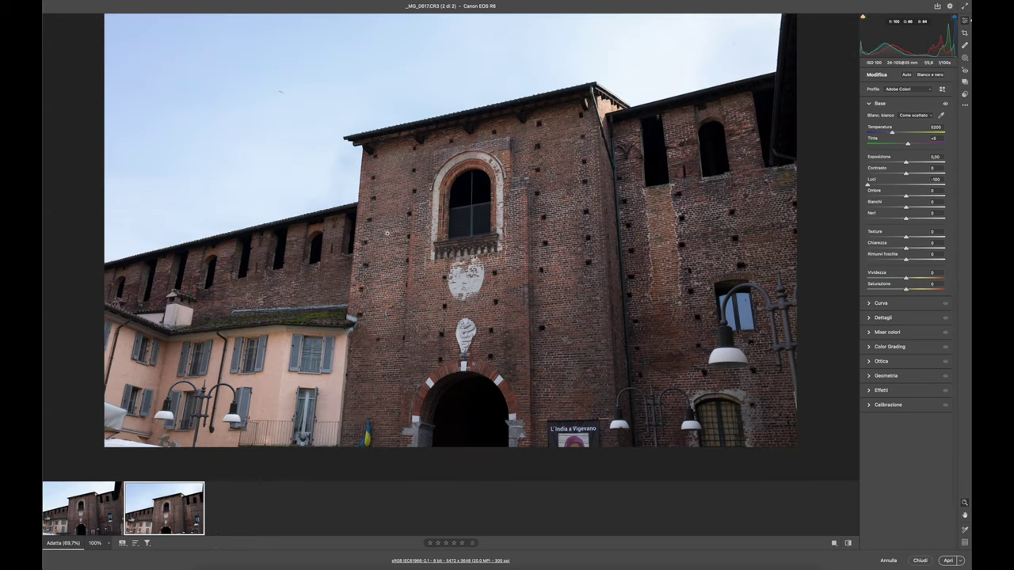
Enlarge the castle photos to 200% for a detail comparison
click(107, 544)
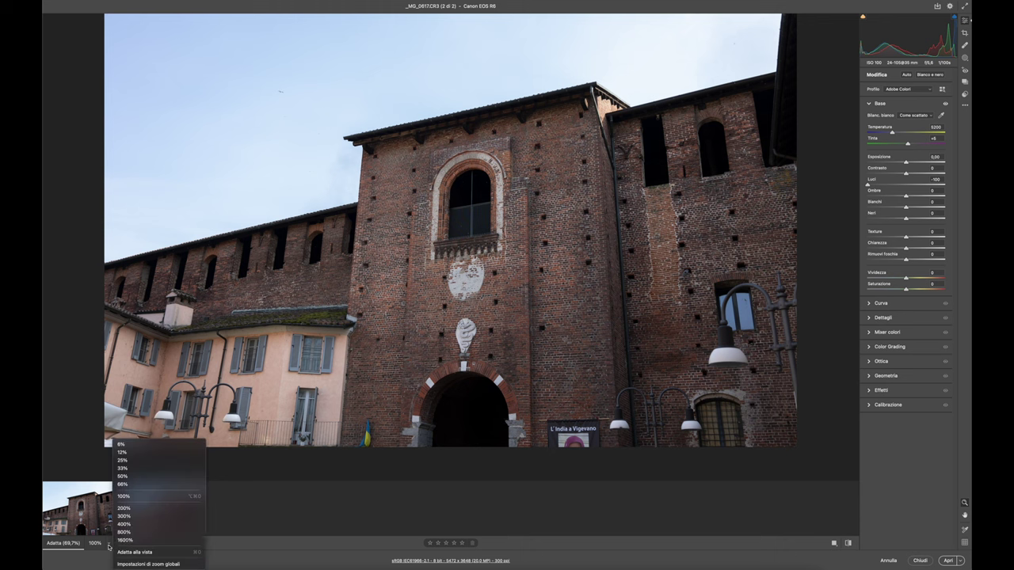
click(166, 506)
click(87, 511)
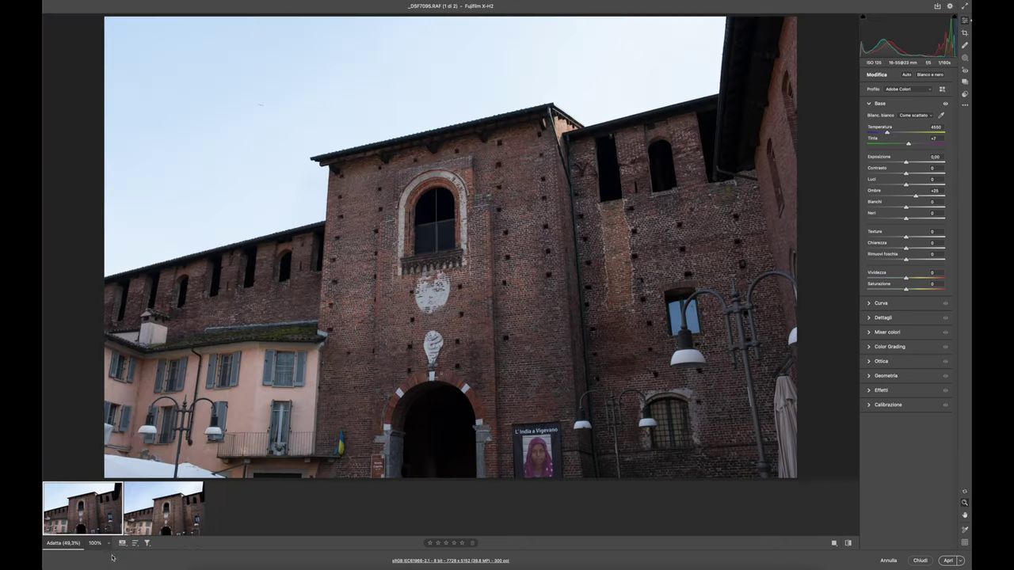
click(107, 544)
click(143, 510)
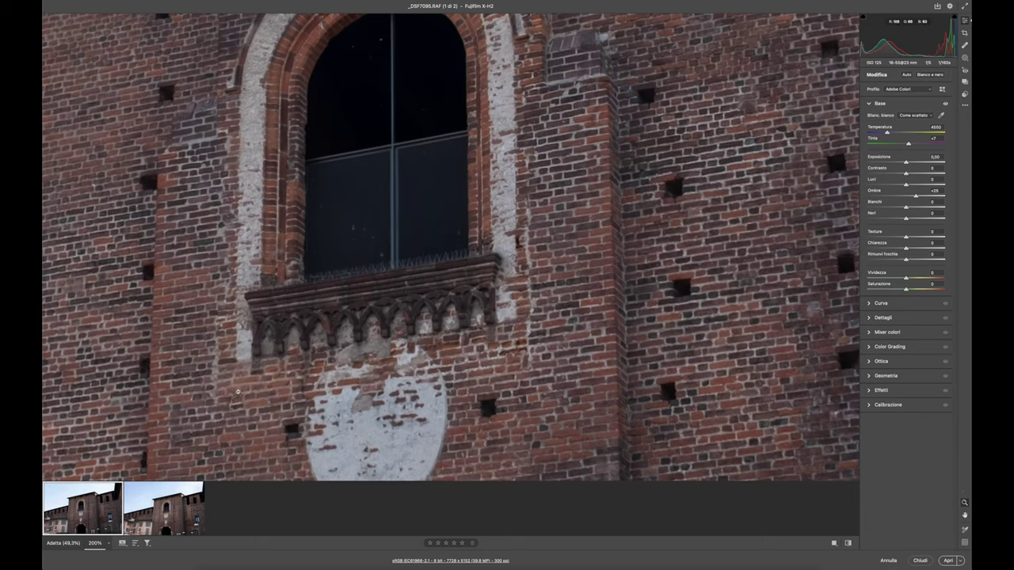
Compare the arched window and surrounding brickwork in both photos, ending at the Fujifilm photo's dark entrance arch
scroll(250, 388, left, 5)
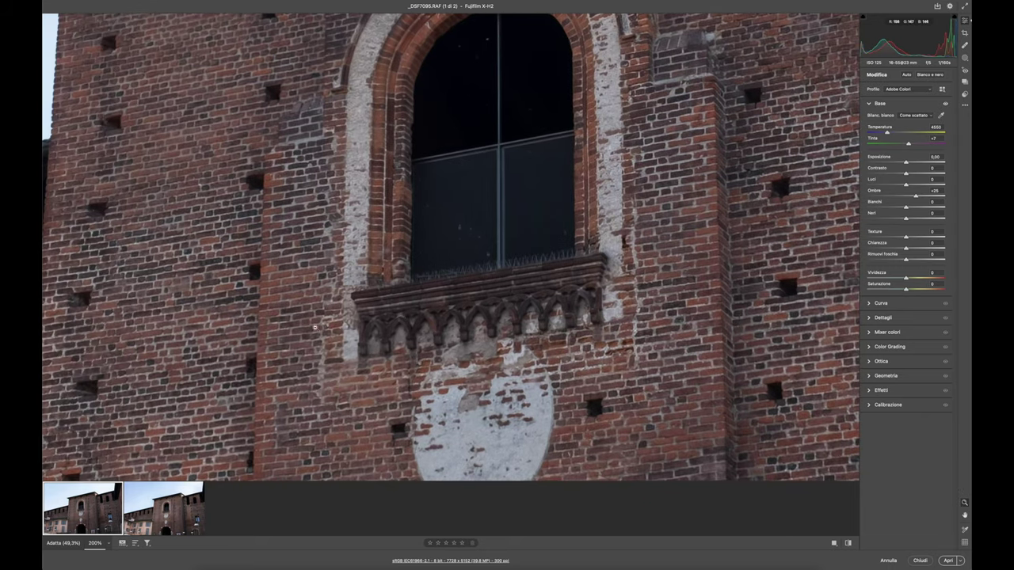
click(196, 495)
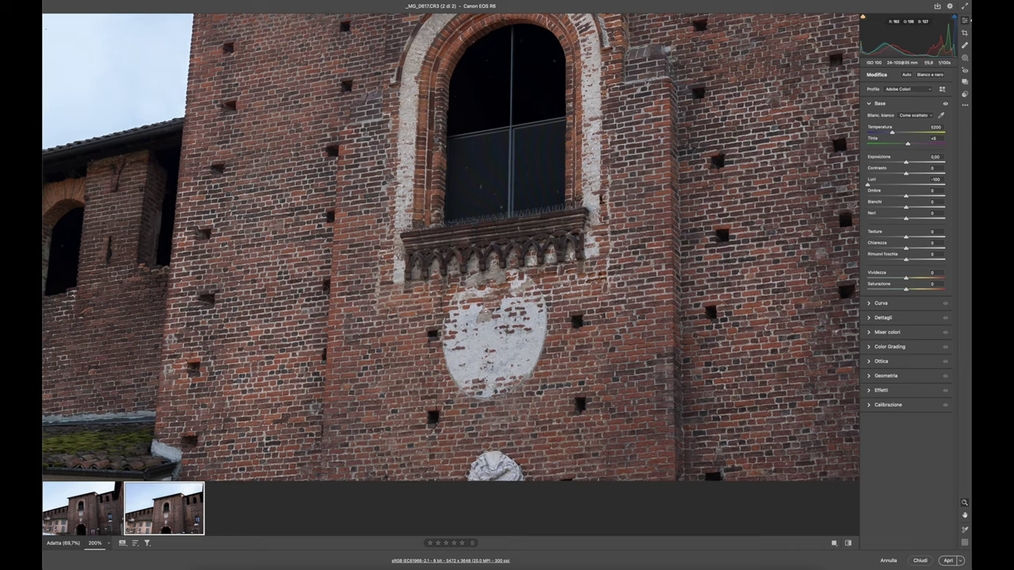
scroll(485, 309, up, 2)
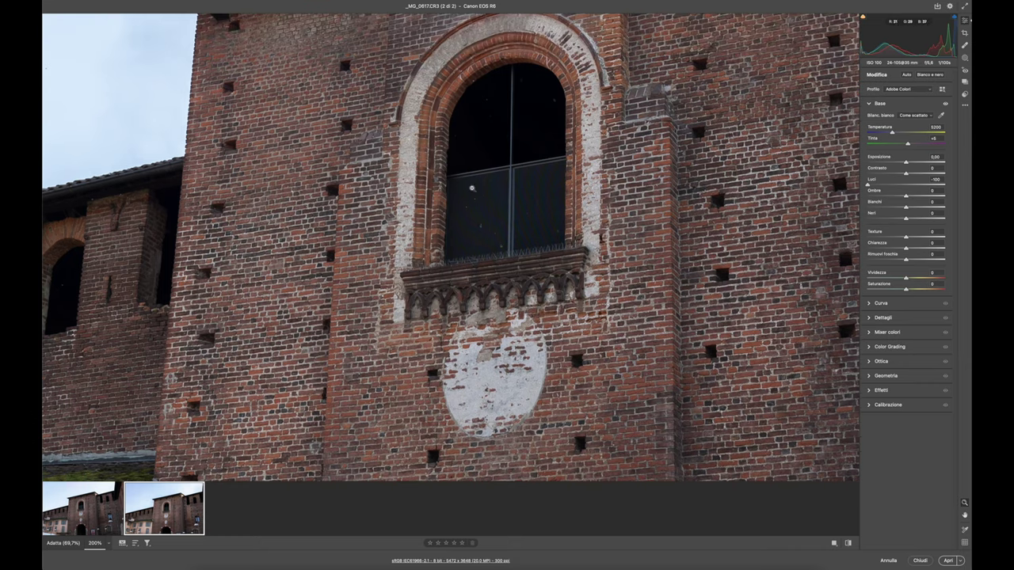
click(116, 494)
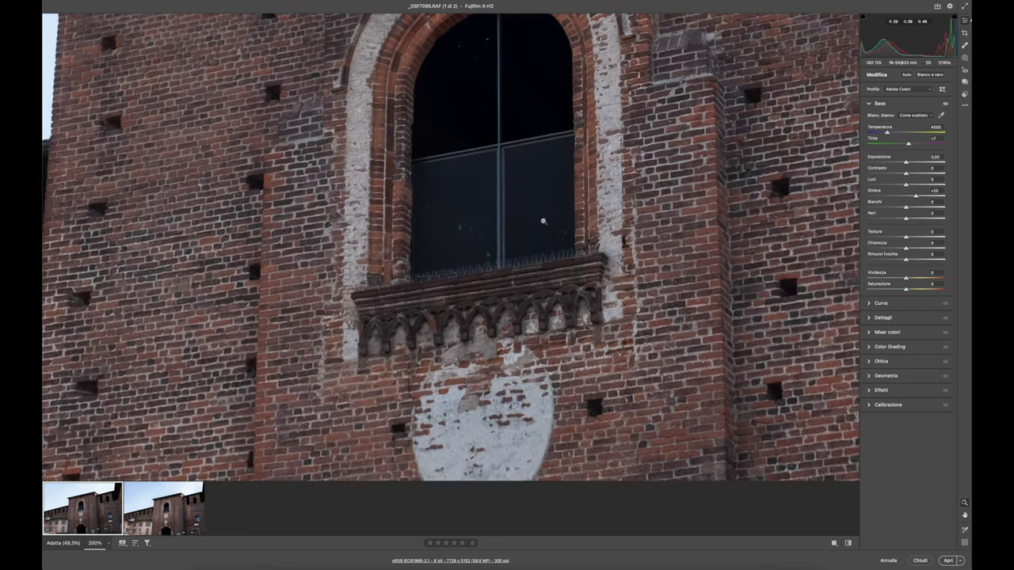
scroll(536, 214, down, 12)
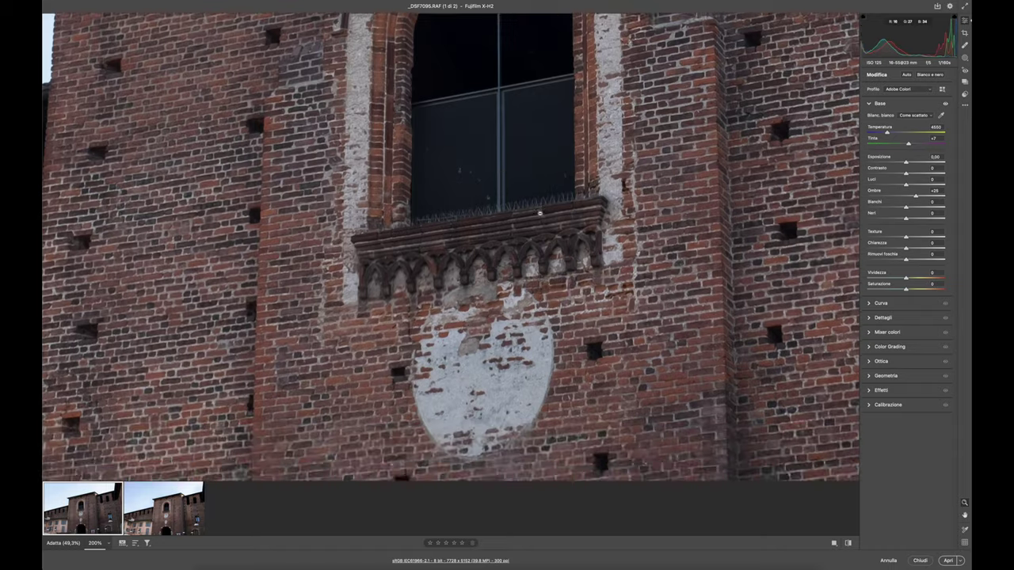
scroll(536, 215, down, 6)
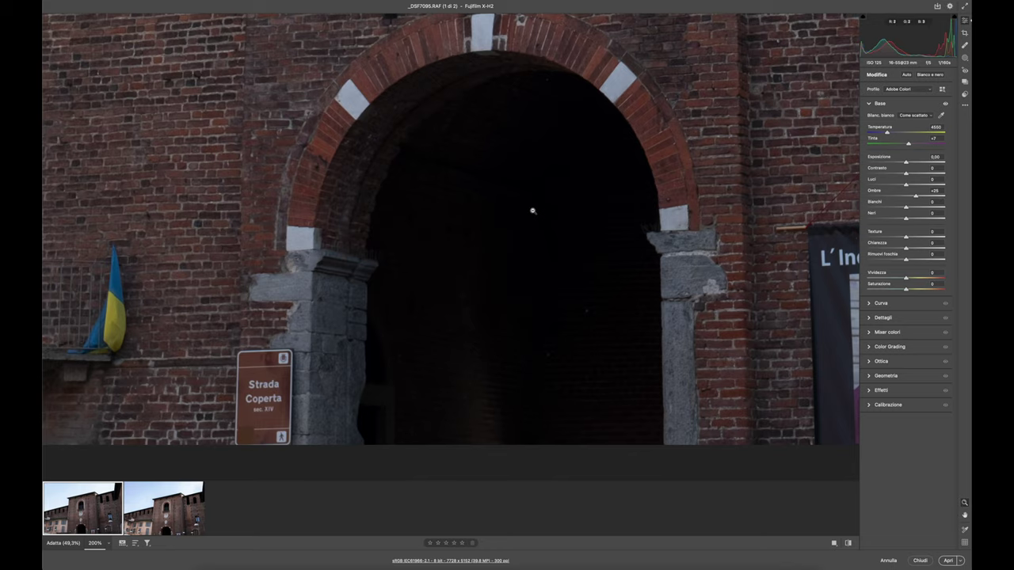
Raise the shadows to +100 on both the Canon and the Fujifilm castle photo
key(Right)
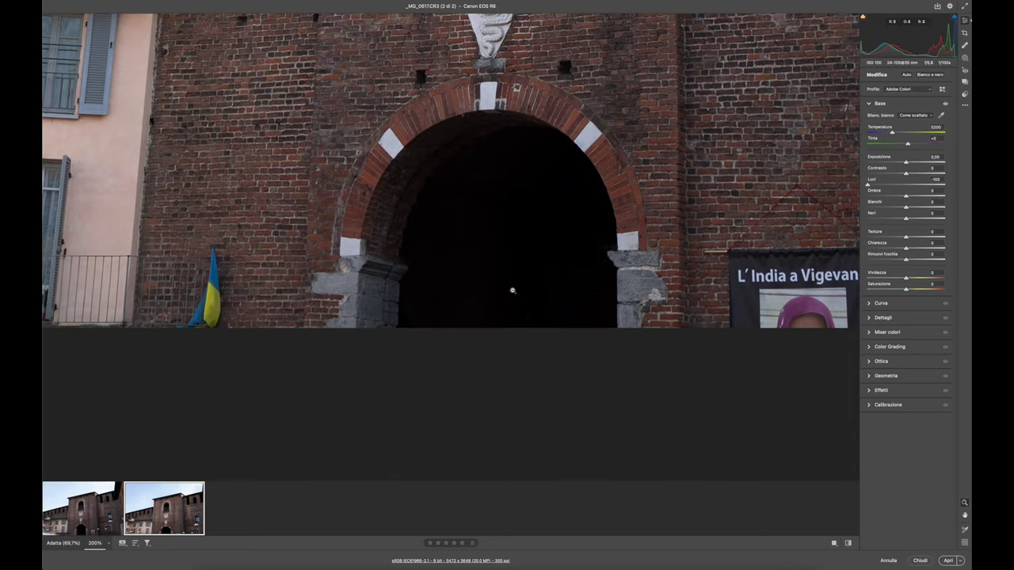
drag(906, 196, 960, 199)
scroll(846, 281, up, 5)
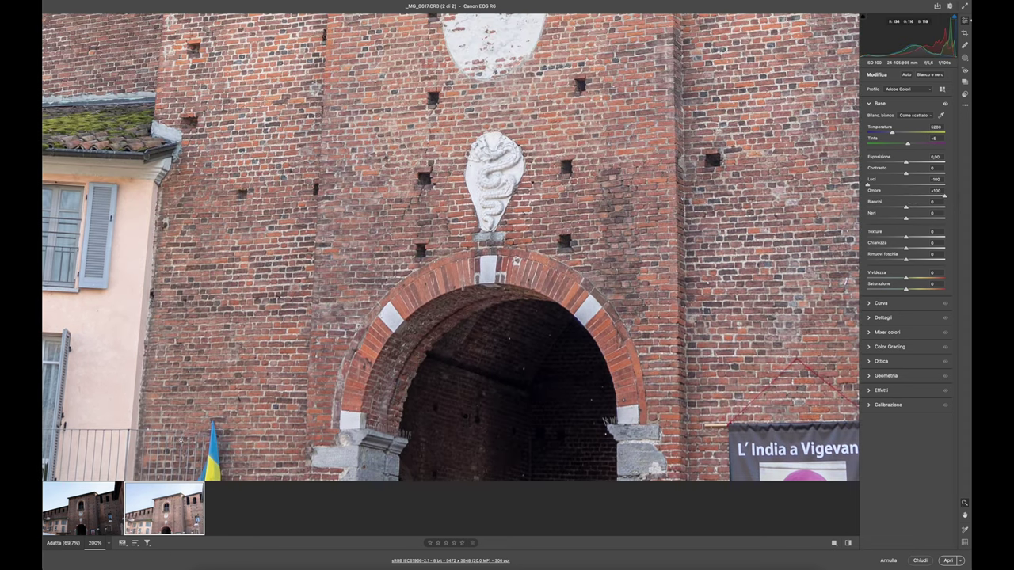
click(110, 495)
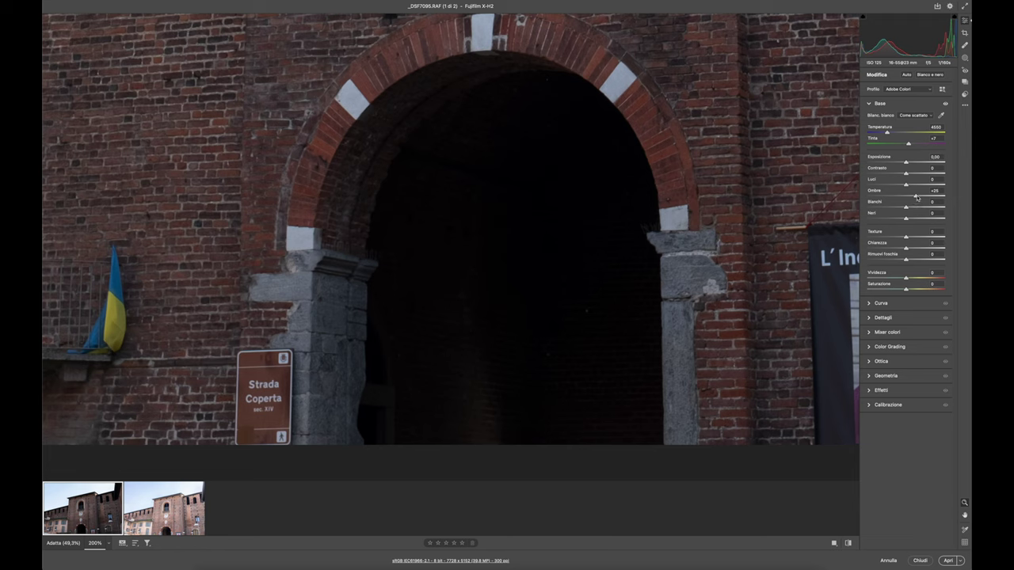
drag(918, 199, 965, 200)
scroll(497, 324, up, 1)
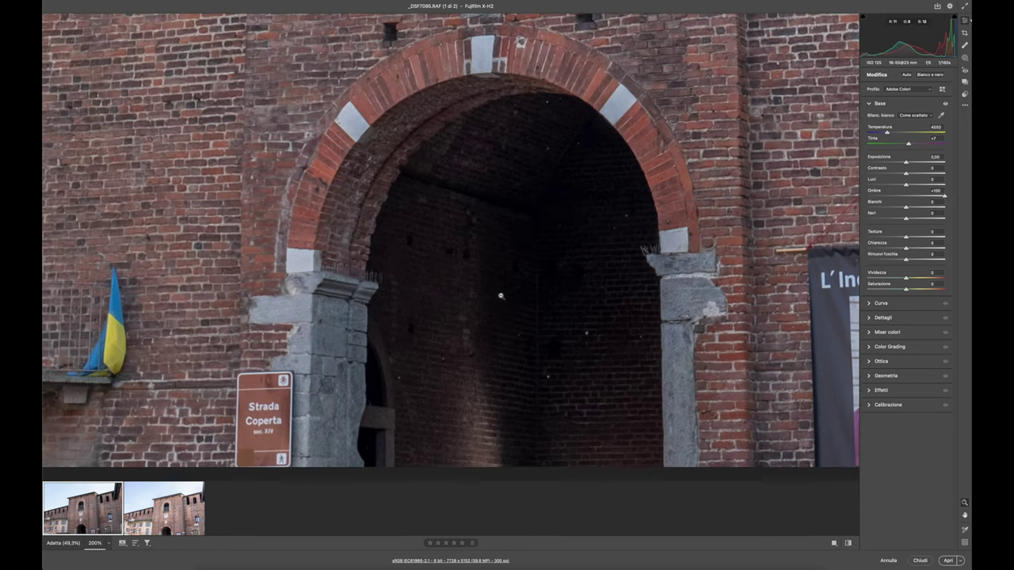
Compare the recovered shadow detail inside the entrance arch between the Canon and Fujifilm photos
key(Right)
scroll(514, 348, down, 1)
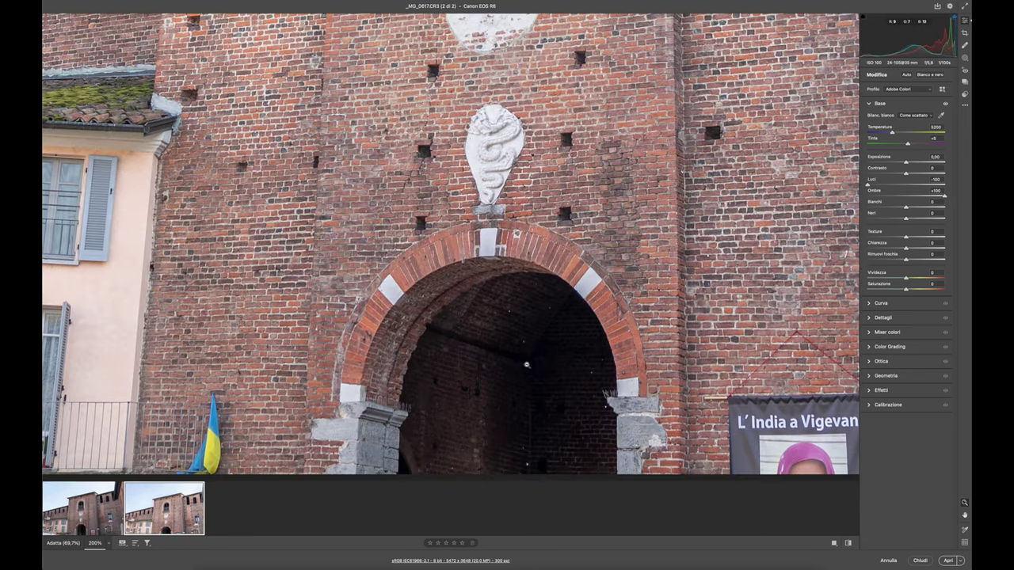
scroll(493, 324, down, 1)
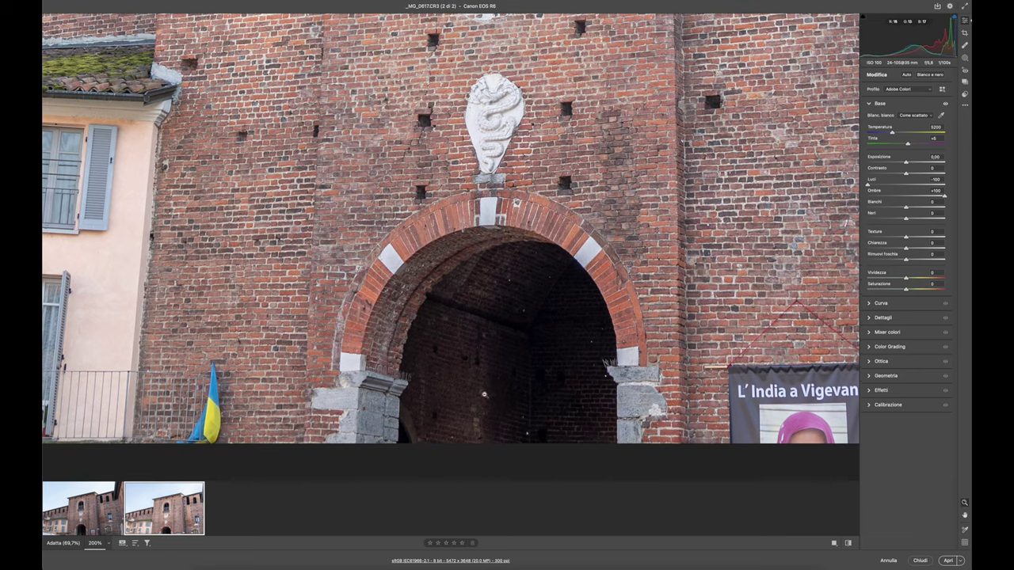
click(115, 501)
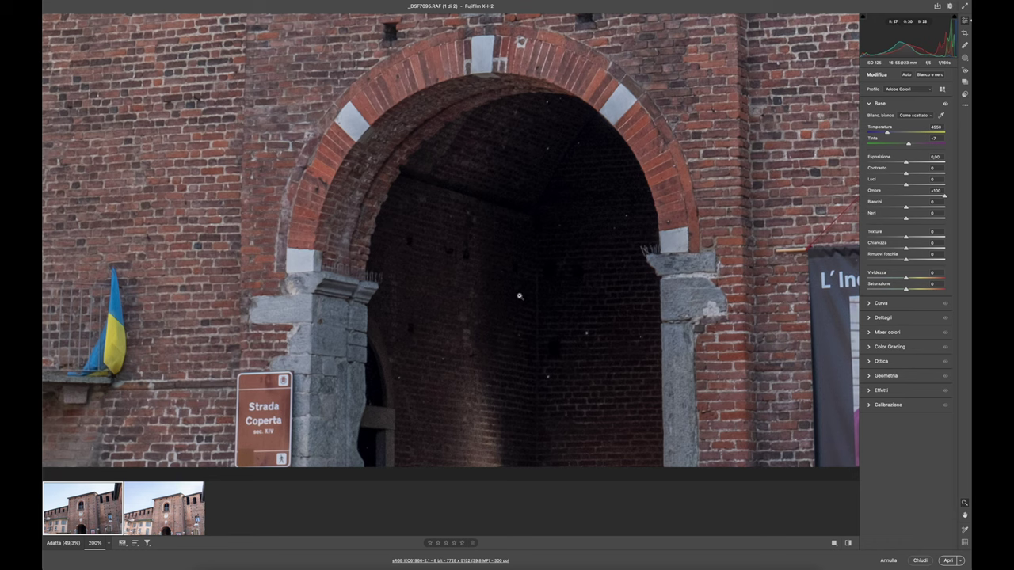
click(166, 515)
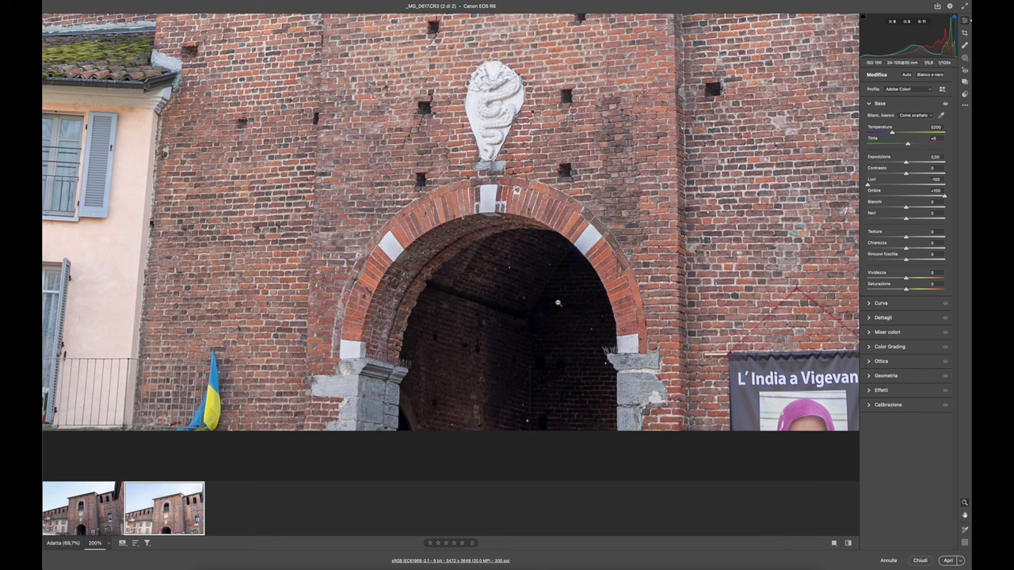
Compare the arched window and upper wall in both photos with the shadows fully raised
scroll(552, 300, down, 1)
scroll(497, 300, up, 15)
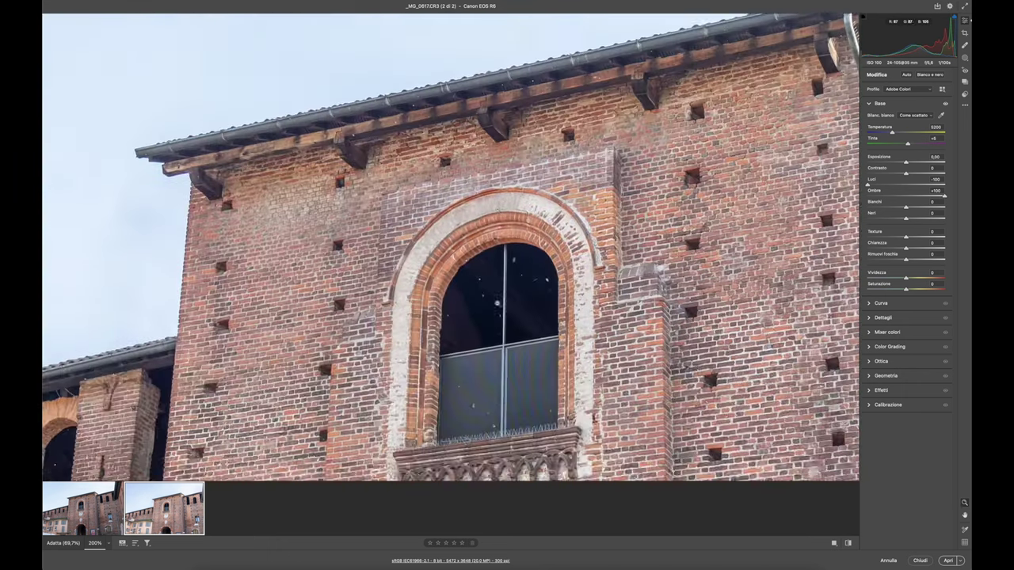
click(83, 511)
scroll(459, 155, up, 12)
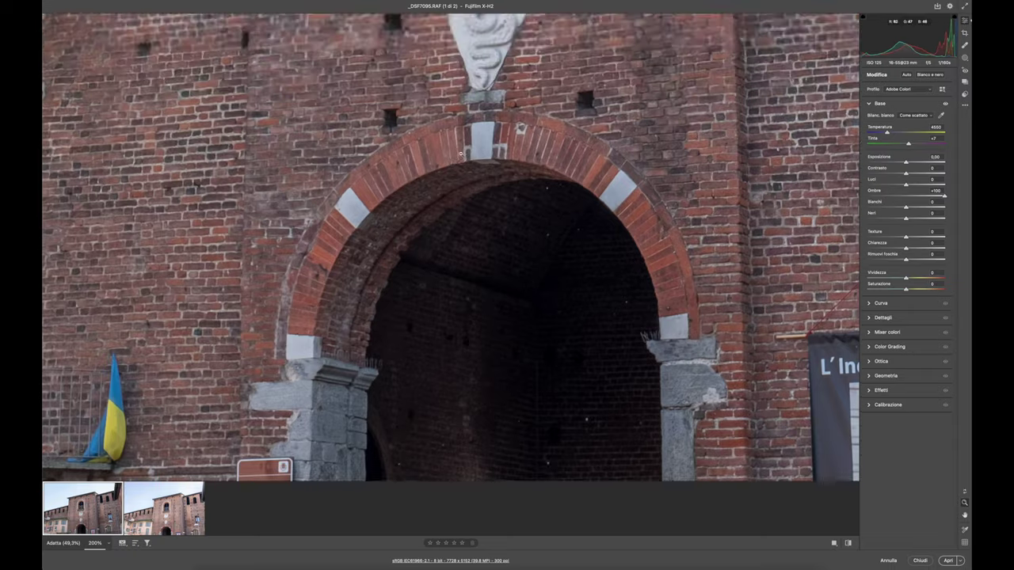
scroll(470, 341, down, 8)
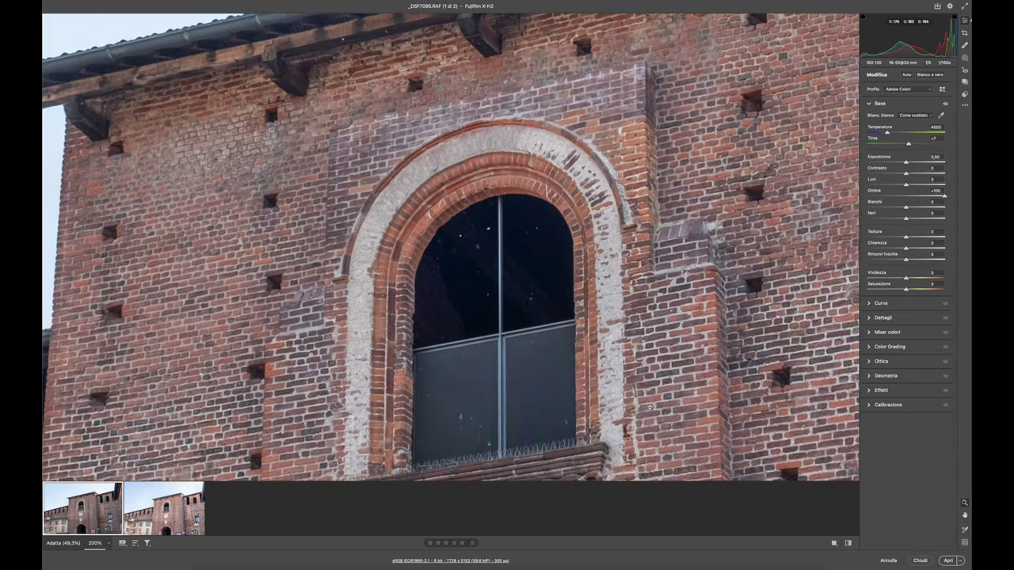
Reduce the Fujifilm photo's shadows to about +51 and lower the shadows on the Canon photo too
click(908, 196)
drag(908, 196, 924, 195)
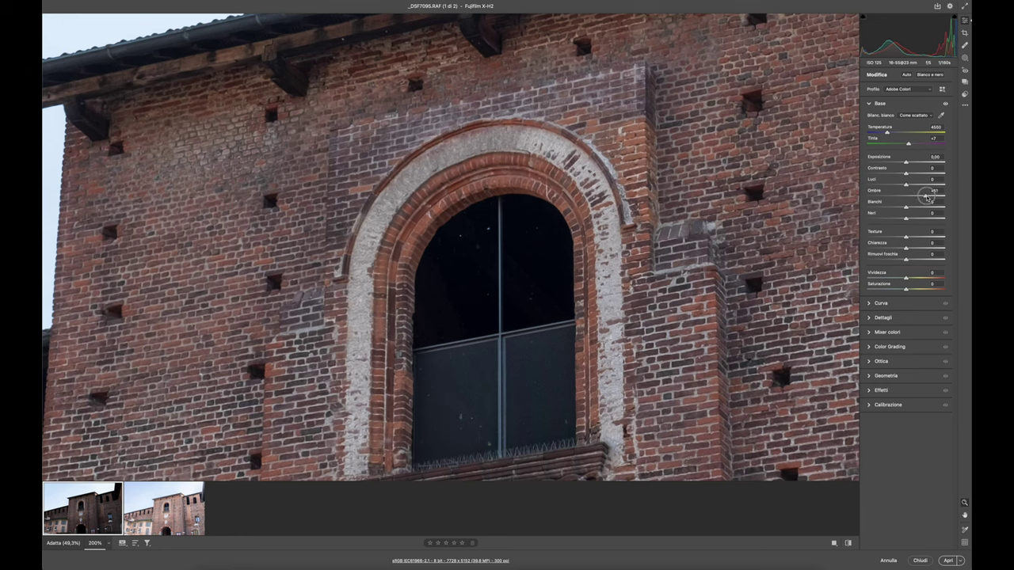
click(173, 524)
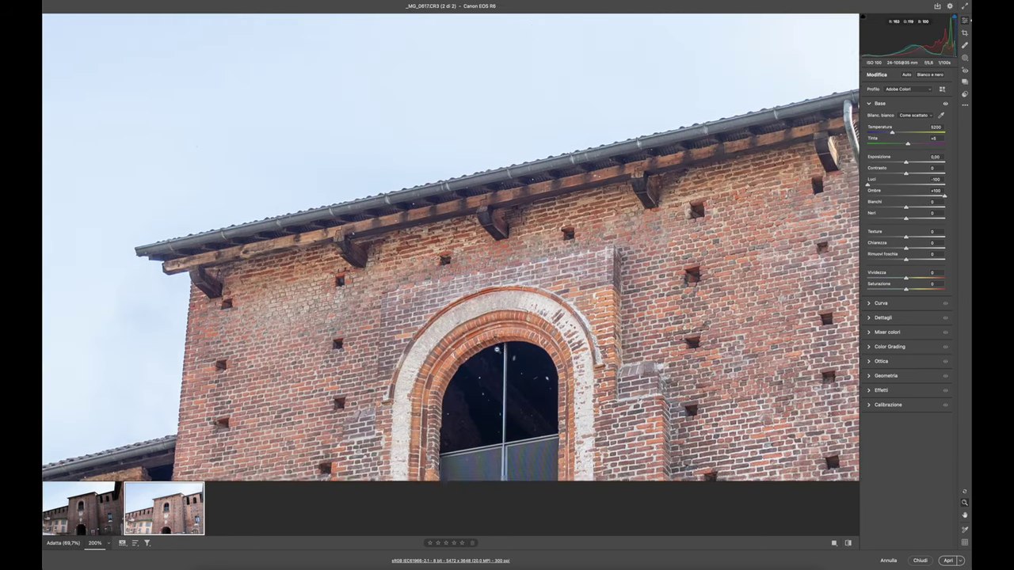
click(918, 196)
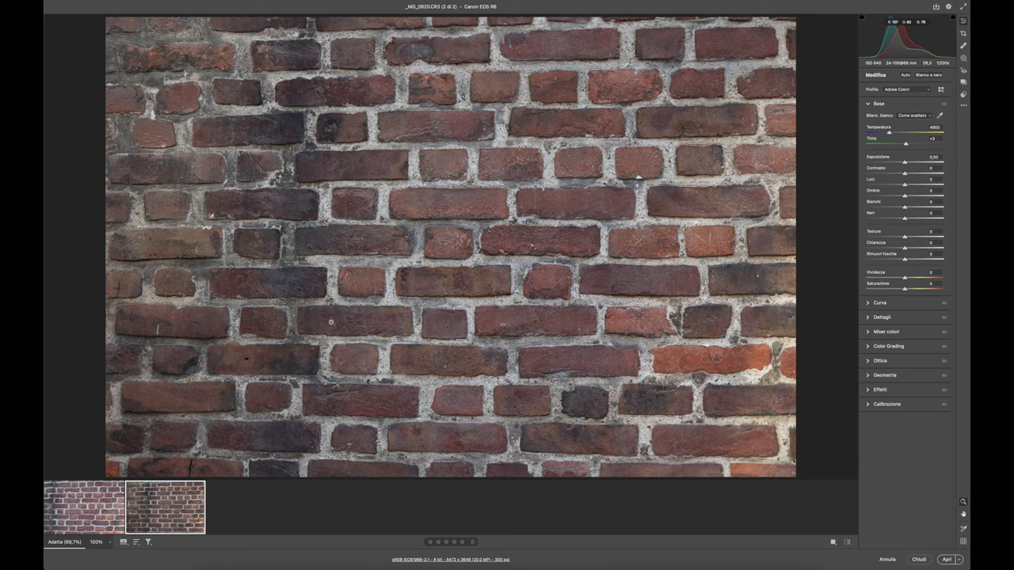
Compare the full Fujifilm and Canon photos of the brick wall by switching between them
click(100, 515)
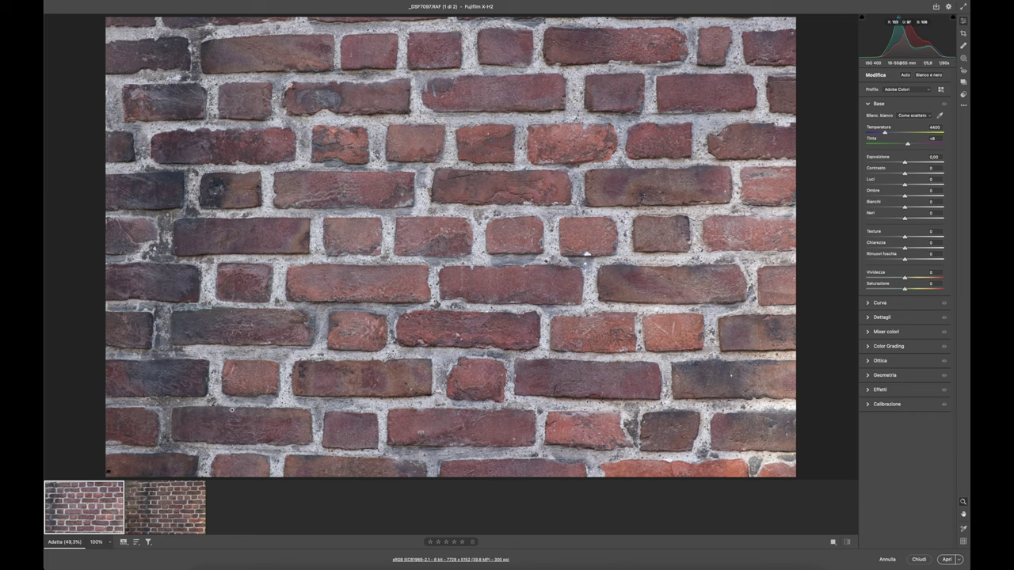
click(178, 511)
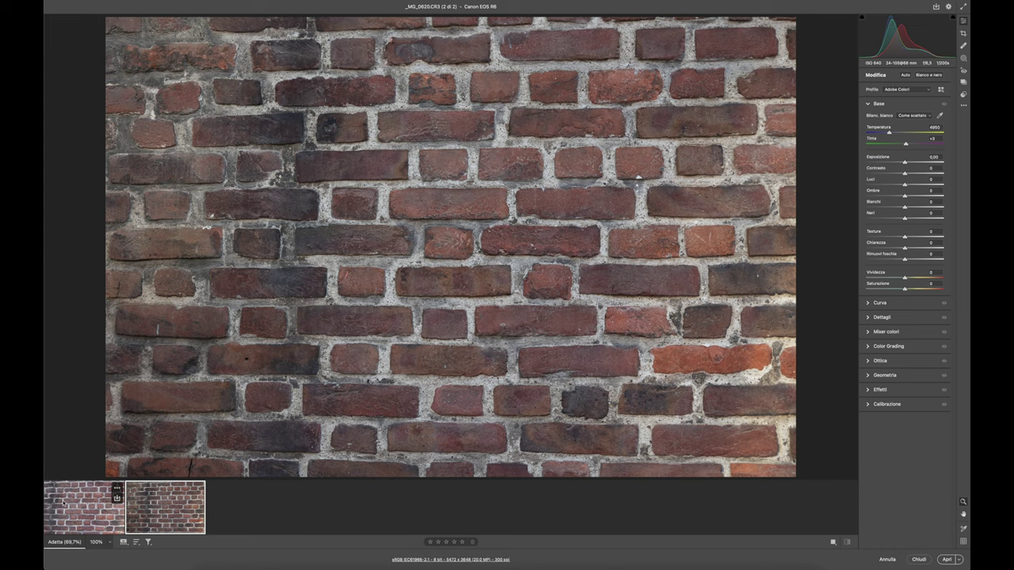
click(117, 495)
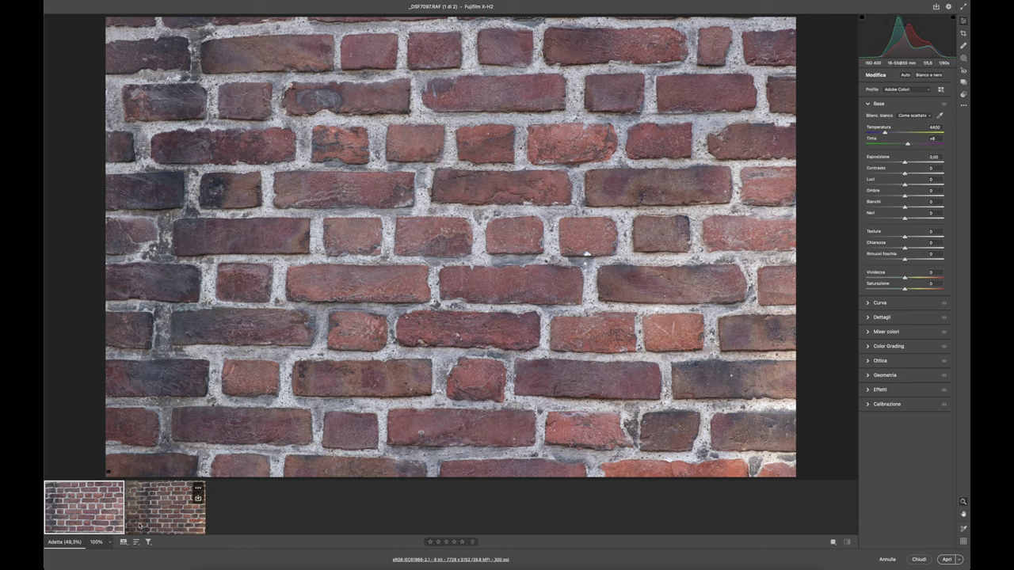
Enlarge the Fujifilm brick wall photo to 200% and examine the brick and mortar texture
click(110, 542)
click(128, 507)
drag(531, 333, 456, 299)
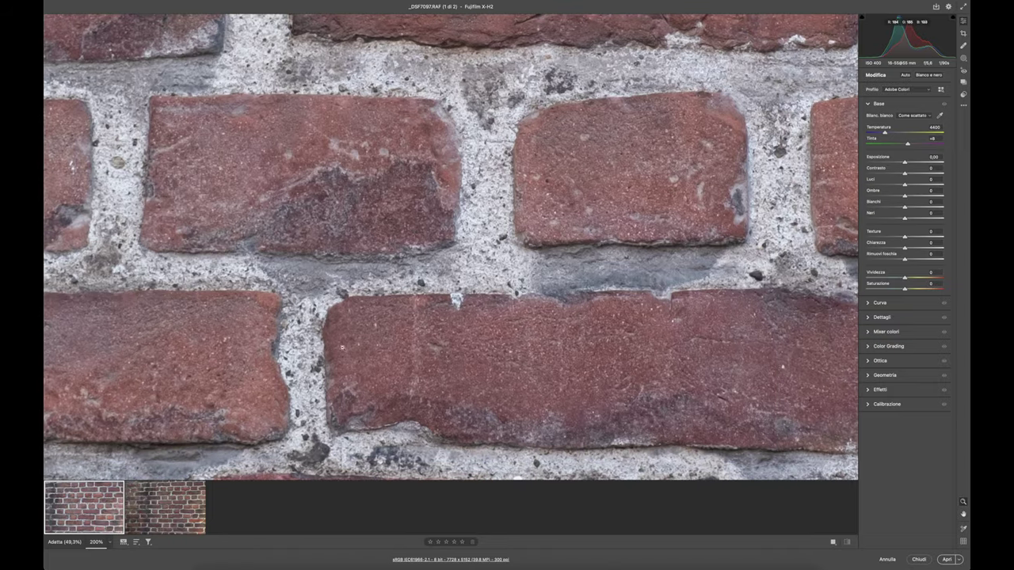
Compare the matching bricks and mortar in the middle of the Canon and Fujifilm brick wall photos at 200%
click(181, 495)
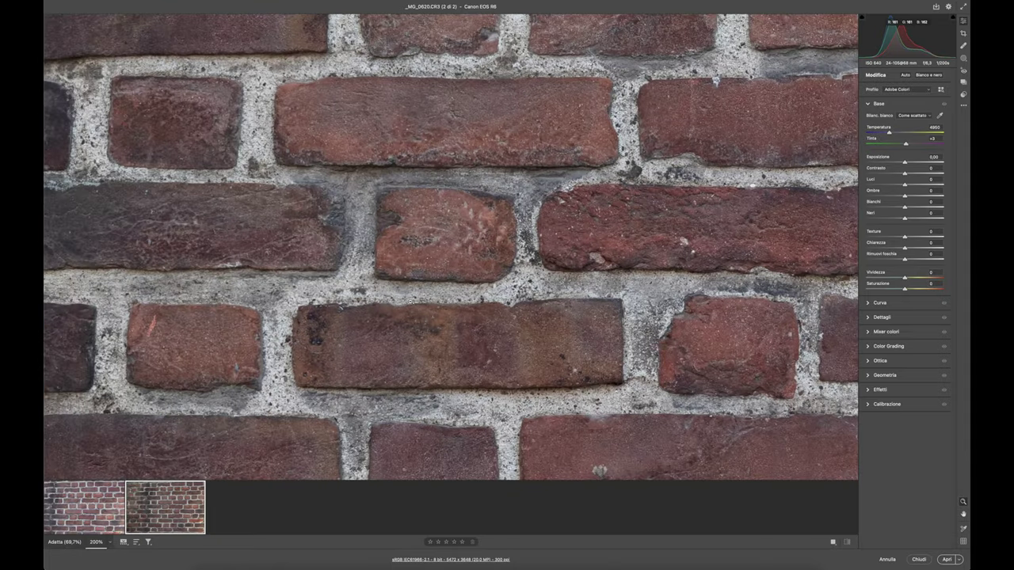
drag(463, 258, 419, 299)
drag(666, 279, 631, 278)
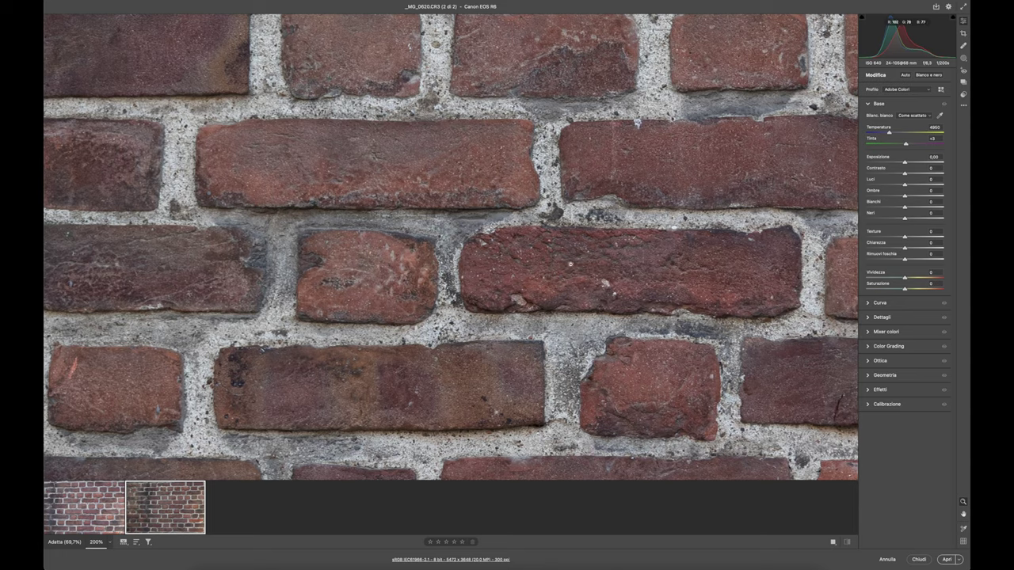
drag(555, 288, 511, 289)
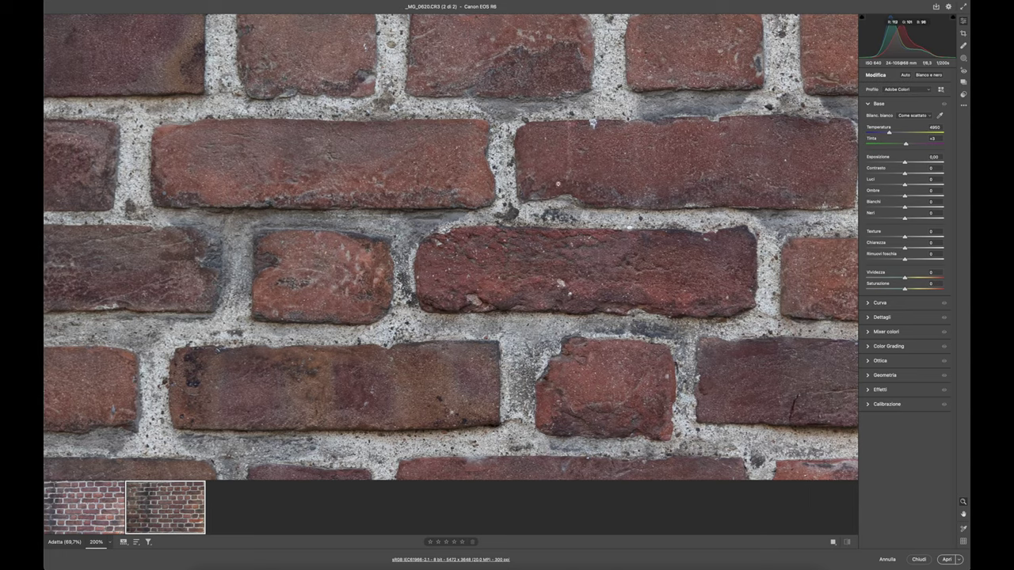
click(101, 519)
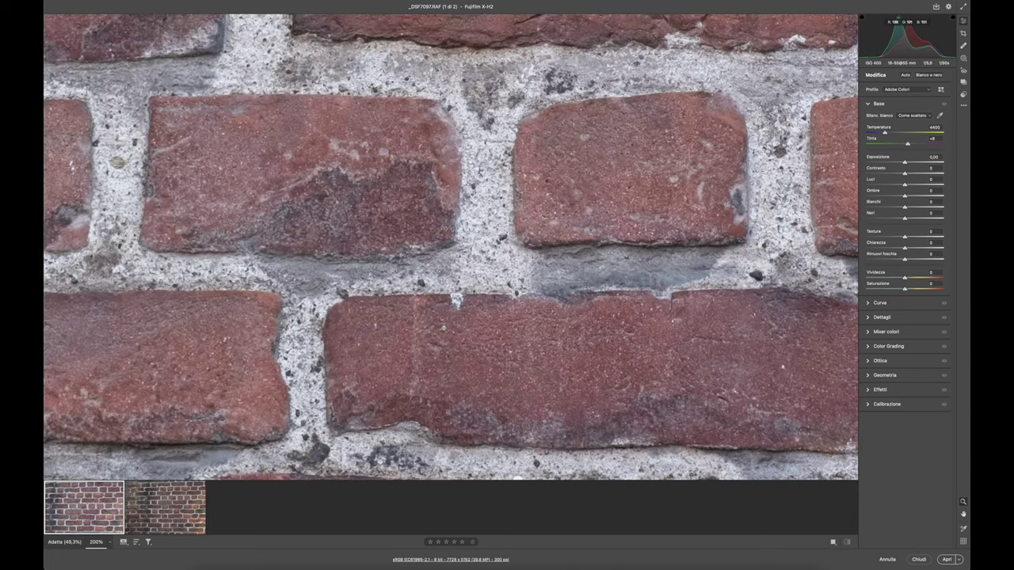
drag(442, 327, 419, 288)
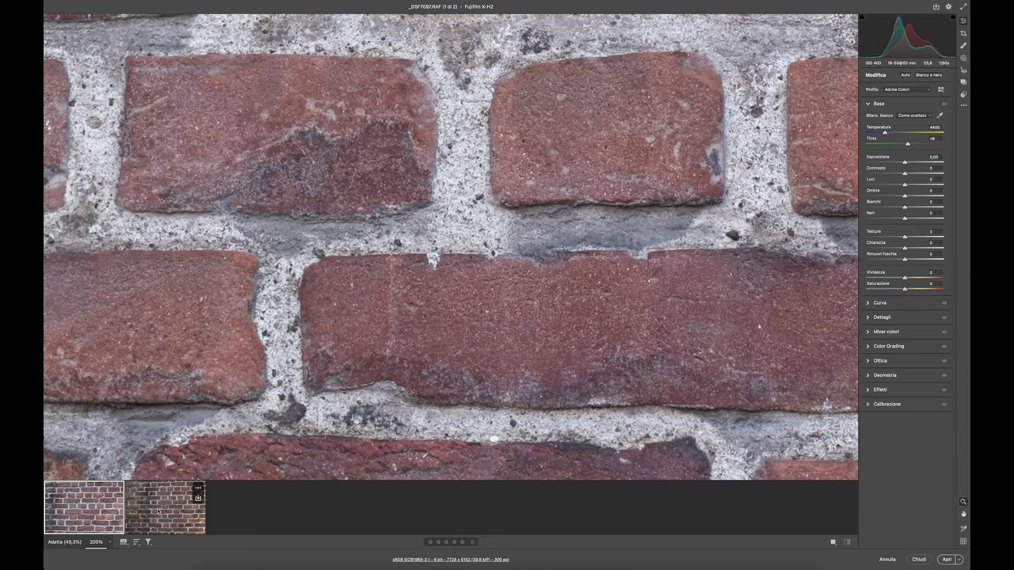
Examine the right edge and upper-right corner of the Canon brick wall photo at 200%
click(195, 491)
scroll(516, 244, right, 5)
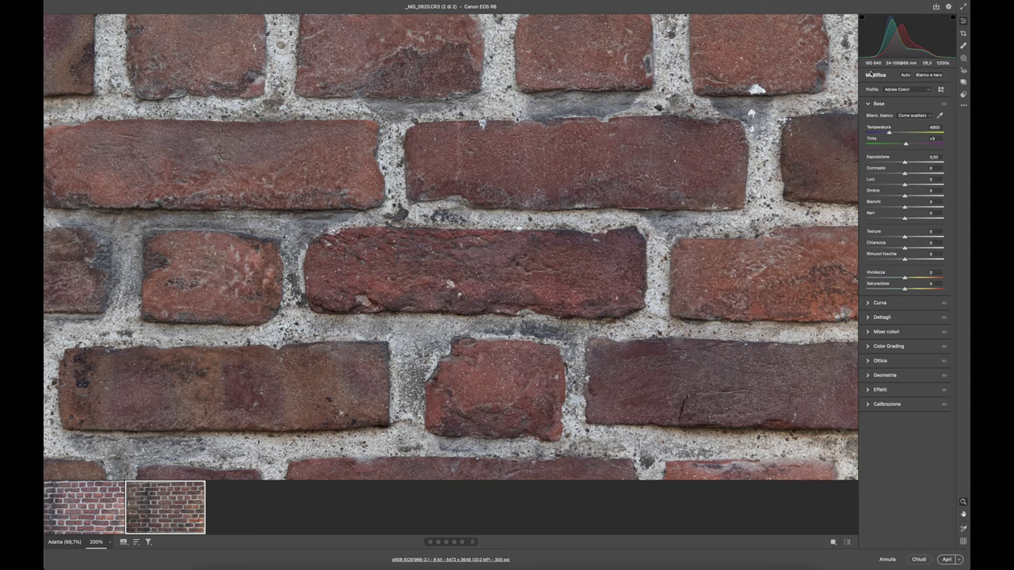
scroll(427, 275, right, 5)
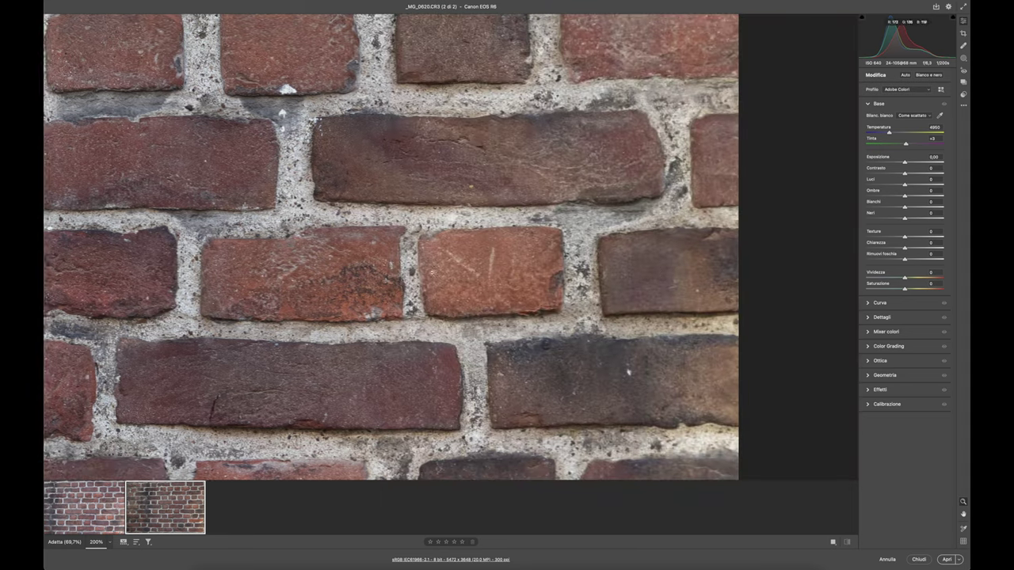
scroll(430, 267, right, 5)
scroll(430, 267, down, 5)
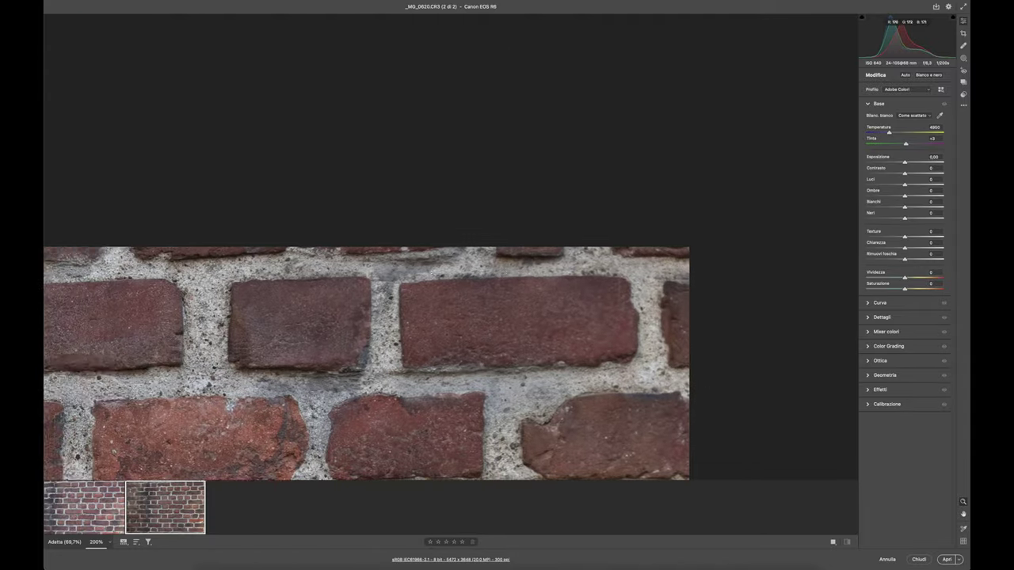
scroll(718, 284, left, 3)
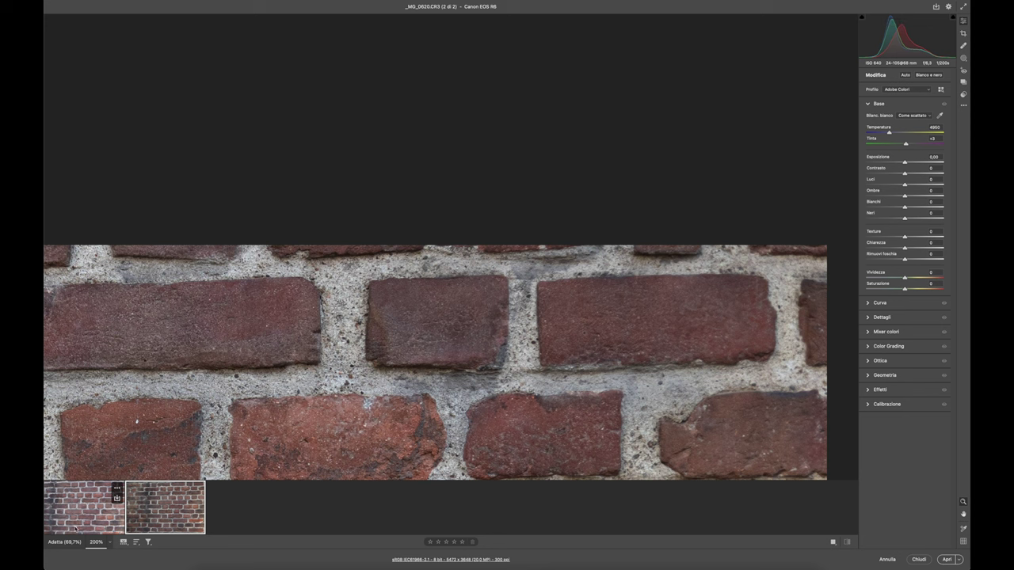
Examine the right edge and upper-right corner of the Fujifilm brick wall photo at 200%
click(117, 494)
scroll(666, 274, right, 10)
scroll(666, 274, up, 2)
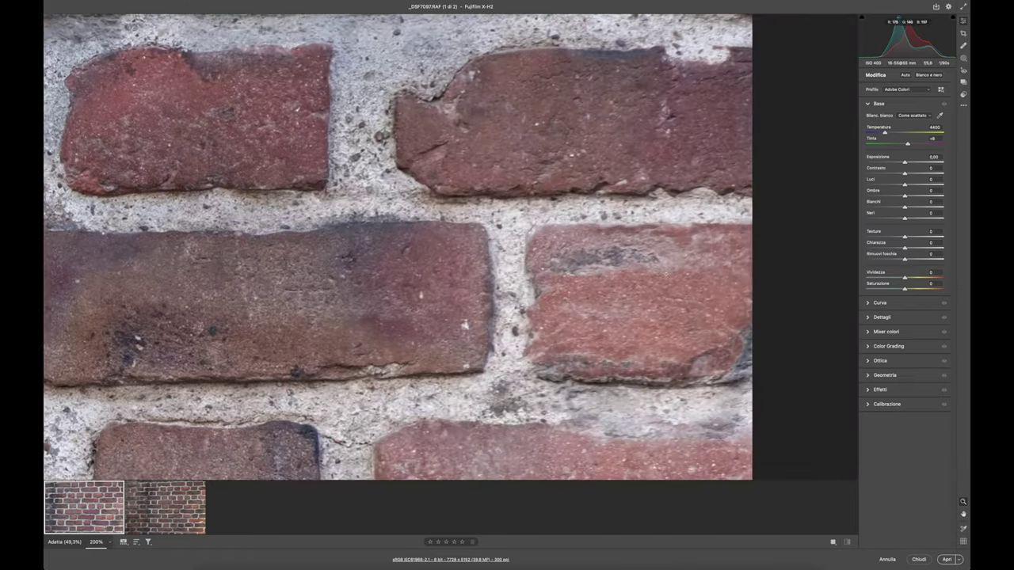
scroll(664, 274, up, 2)
scroll(664, 274, left, 3)
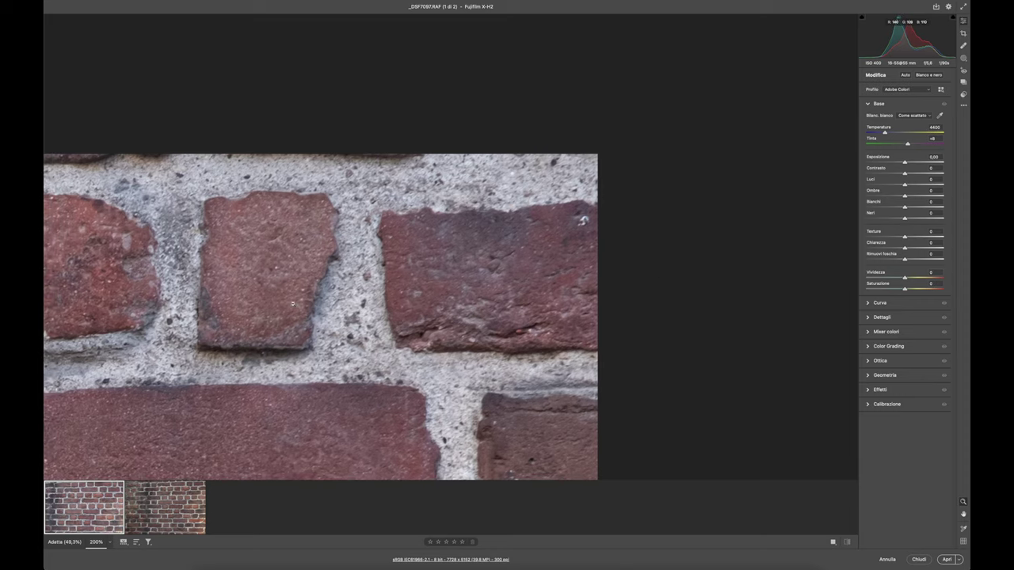
scroll(665, 274, left, 5)
scroll(322, 304, left, 1)
scroll(652, 363, down, 2)
scroll(652, 363, left, 7)
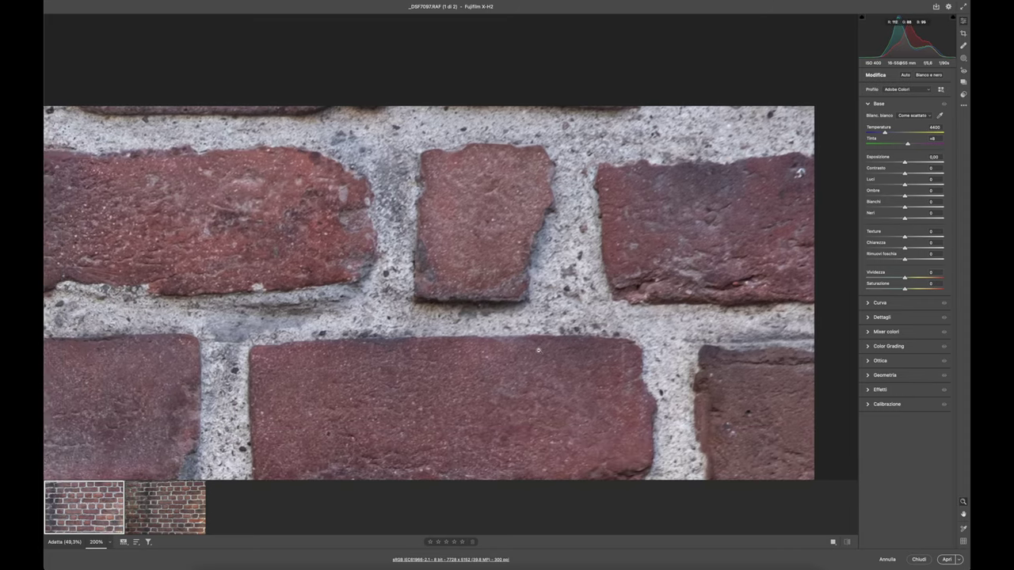
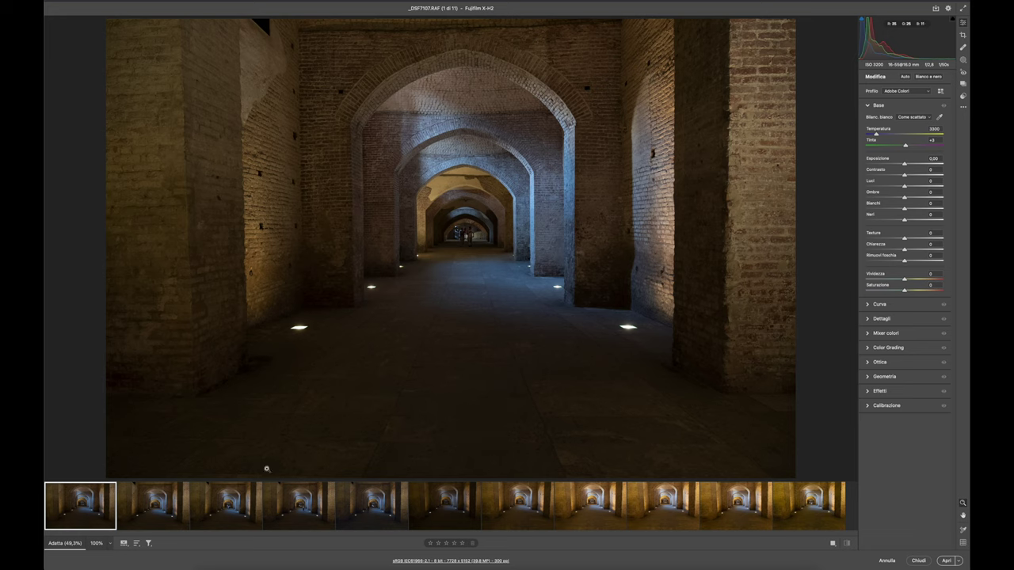
Browse the Fujifilm and Canon vaulted corridor photos in full view, from the second photo to the last
click(167, 494)
key(Right)
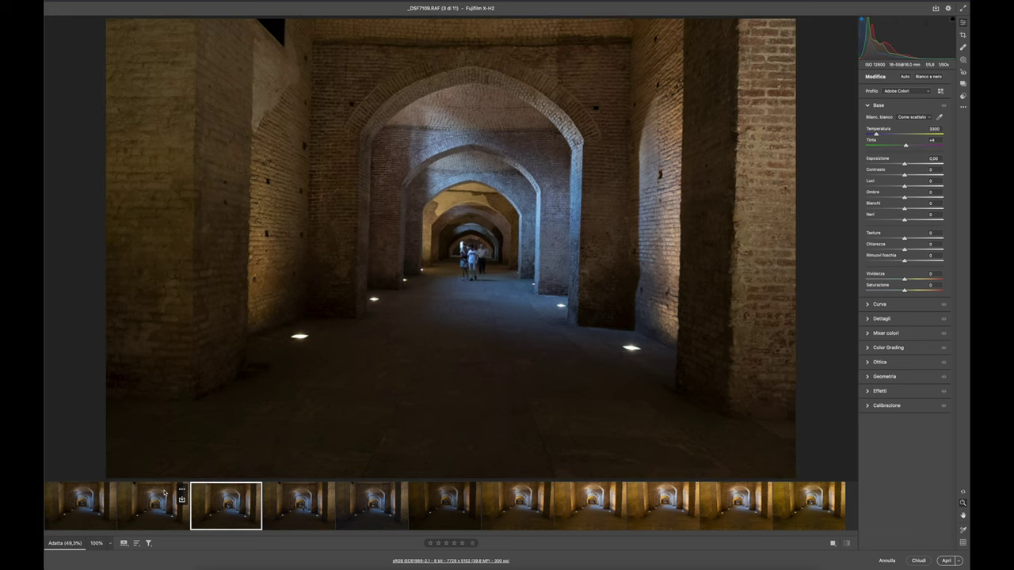
key(Right)
key(Right)
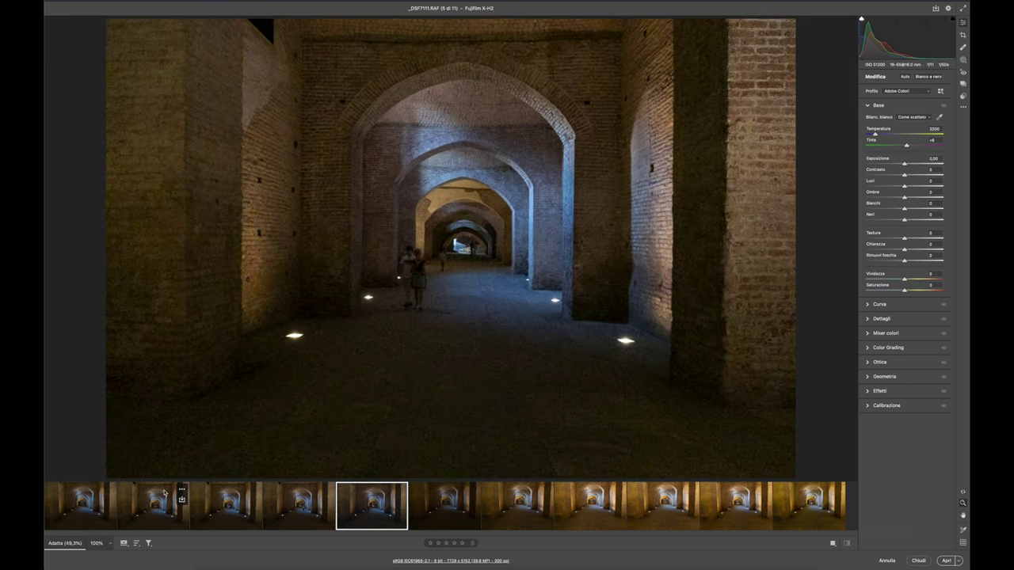
key(Right)
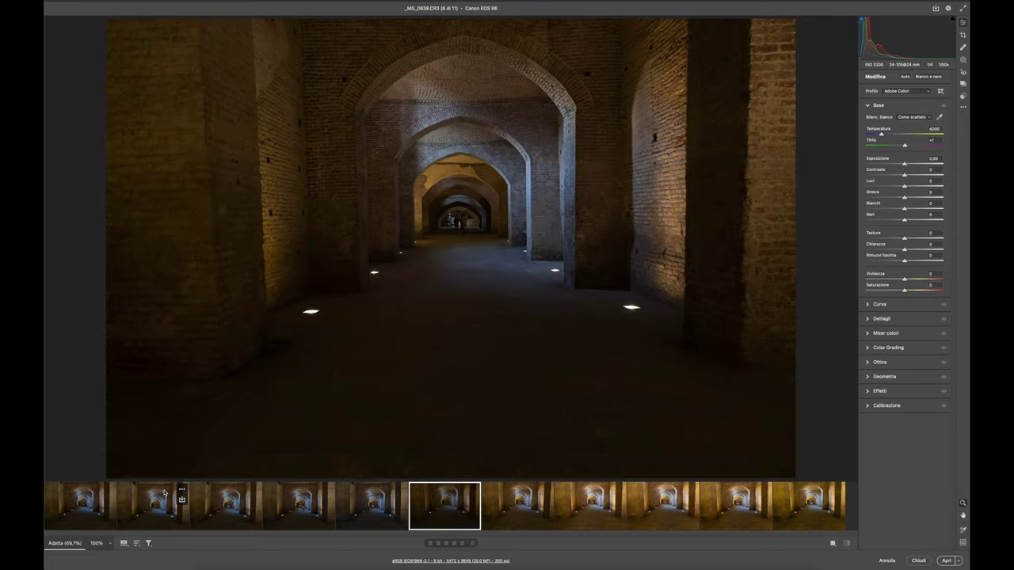
key(Left)
key(Right)
key(Right)
key(Right)
key(Right)
key(Right)
key(Right)
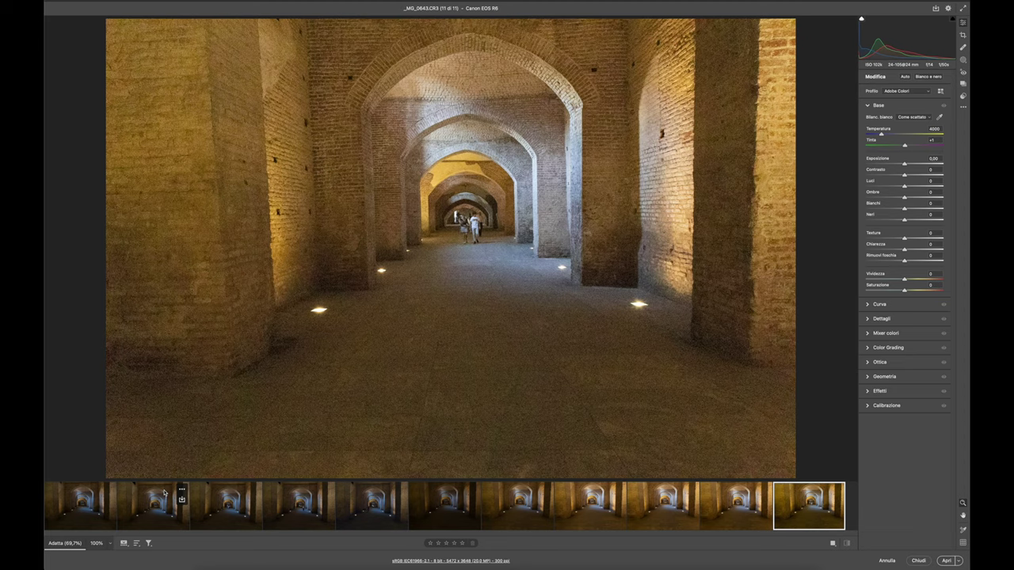
Compare the floor and distant arches in the Canon and Fujifilm ISO 3200 corridor photos at 200%
click(444, 505)
click(456, 225)
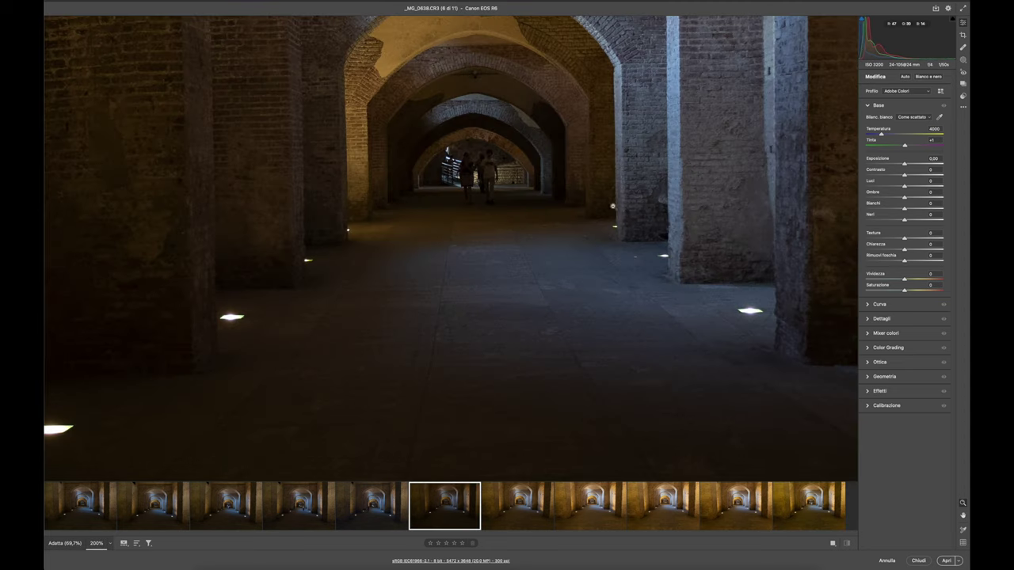
click(76, 503)
scroll(407, 217, up, 10)
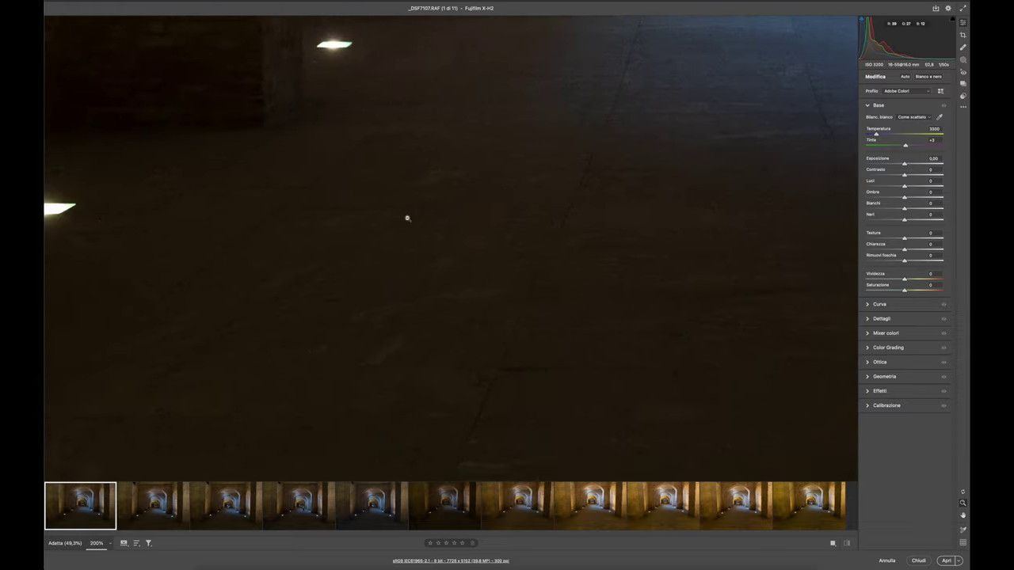
scroll(520, 237, right, 3)
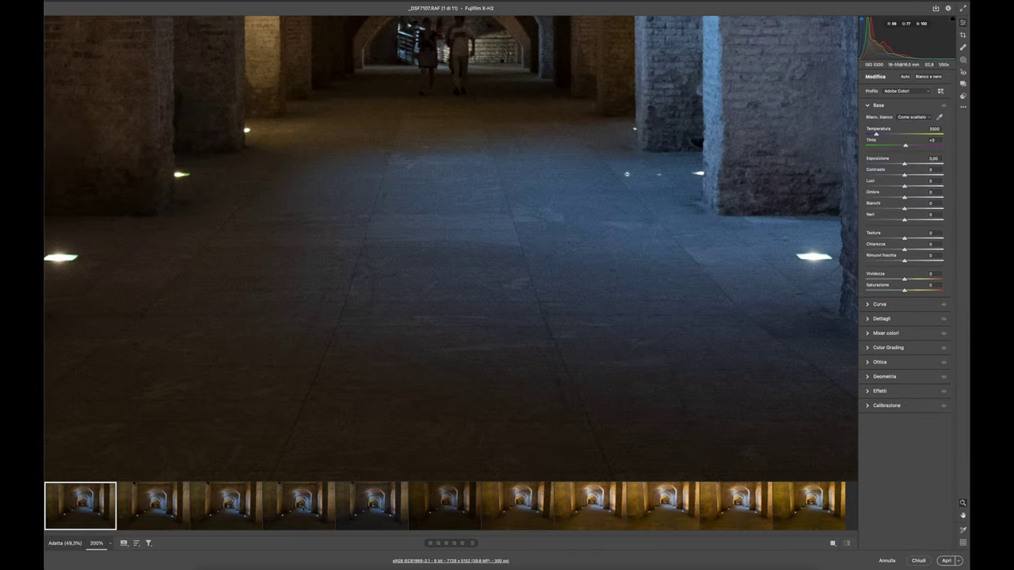
click(460, 503)
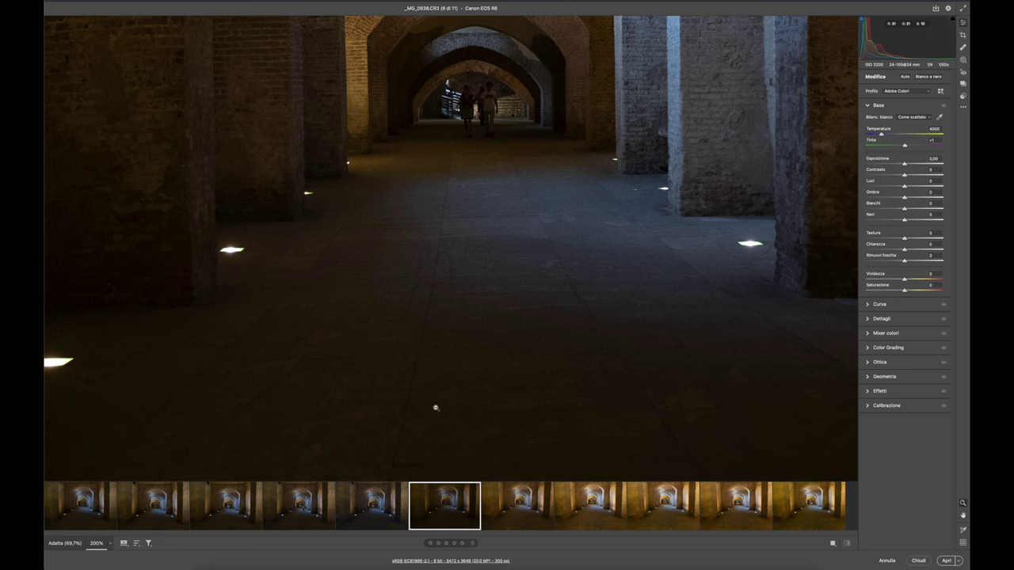
click(86, 502)
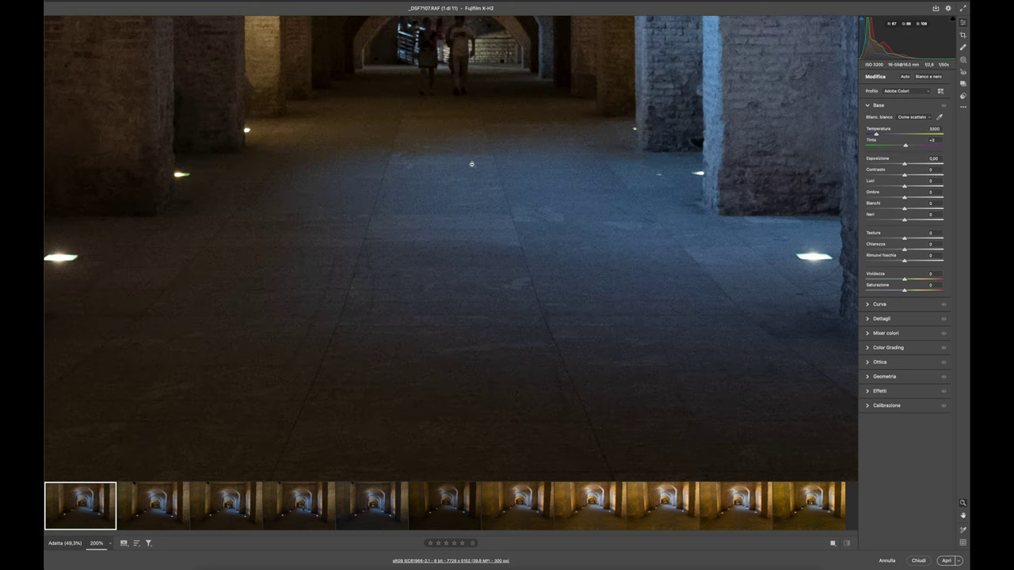
scroll(471, 164, up, 5)
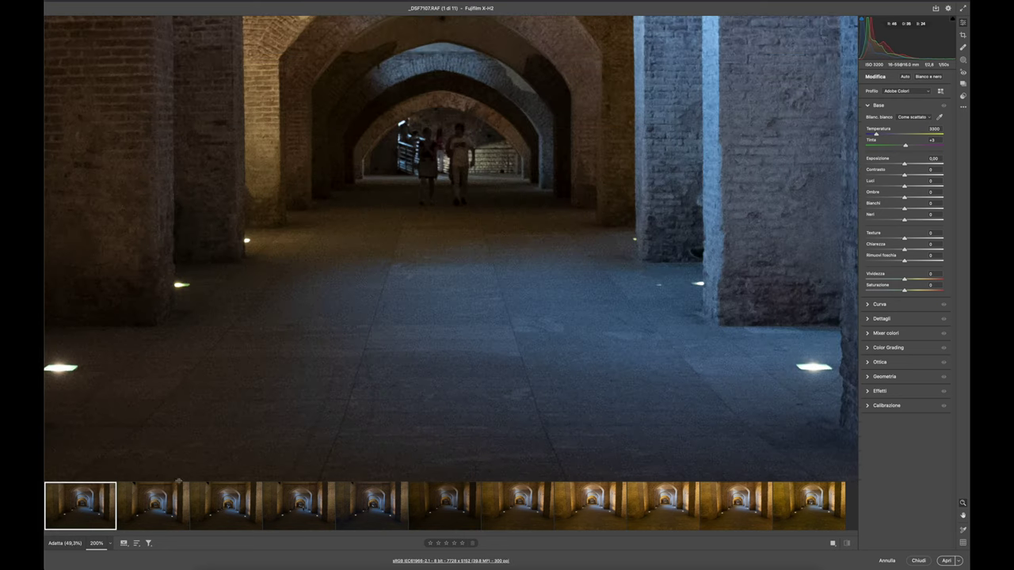
Compare noise on the floor and pillars in the ISO 6400 corridor photos, with the Fujifilm at 300% and the Canon at 200%
click(158, 507)
click(110, 546)
click(129, 516)
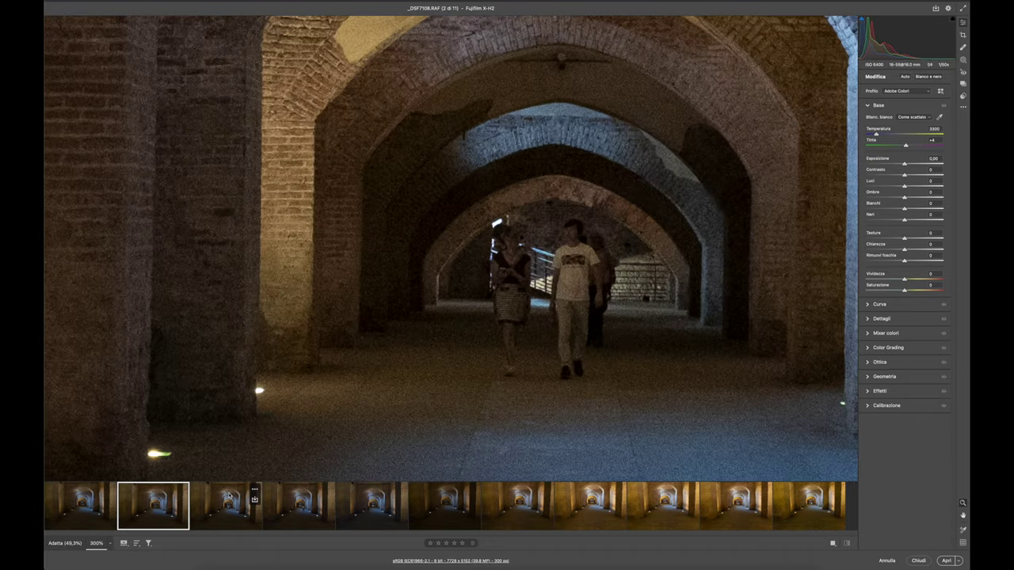
scroll(535, 352, down, 3)
scroll(515, 396, right, 2)
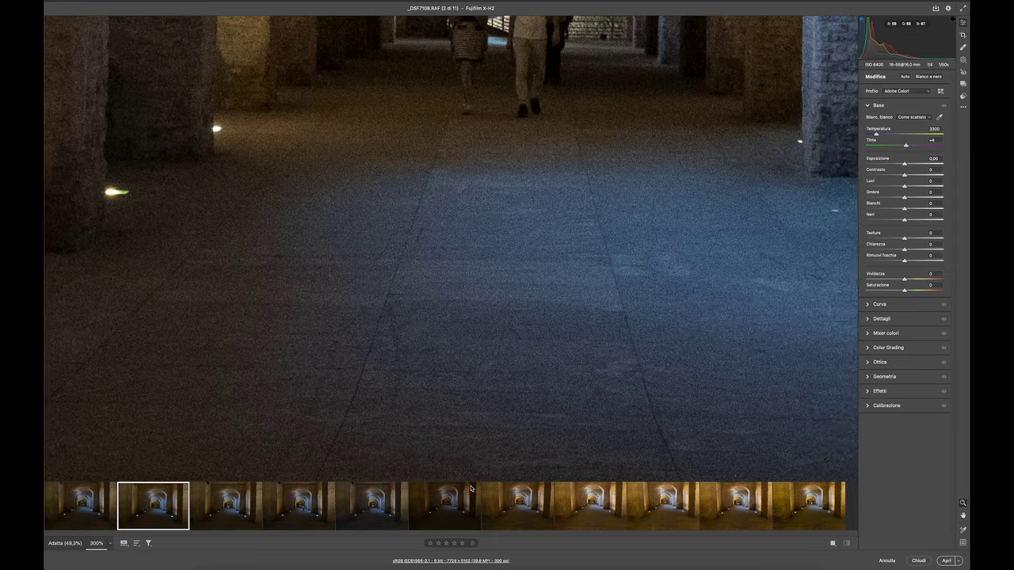
click(518, 511)
click(479, 263)
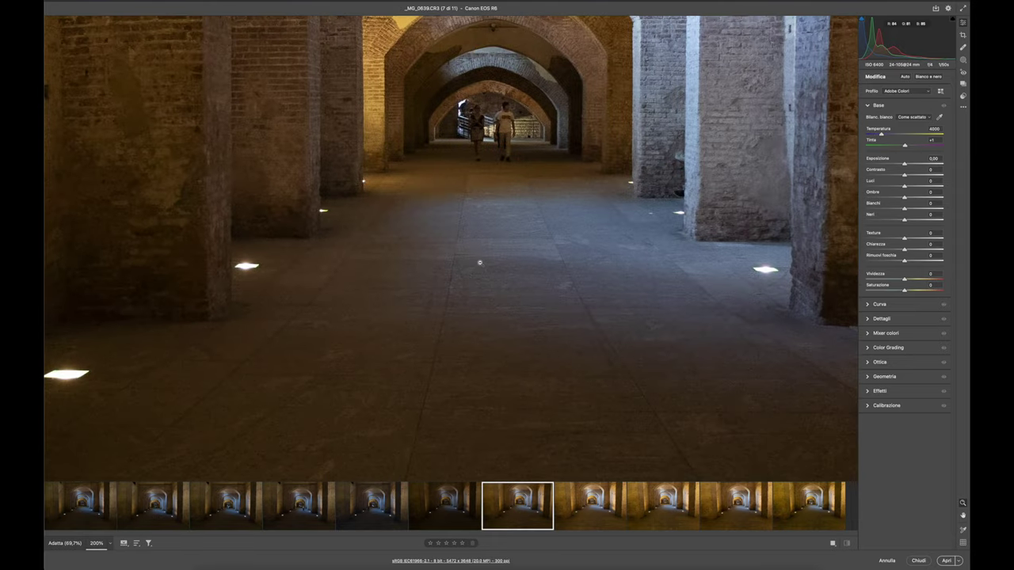
click(179, 486)
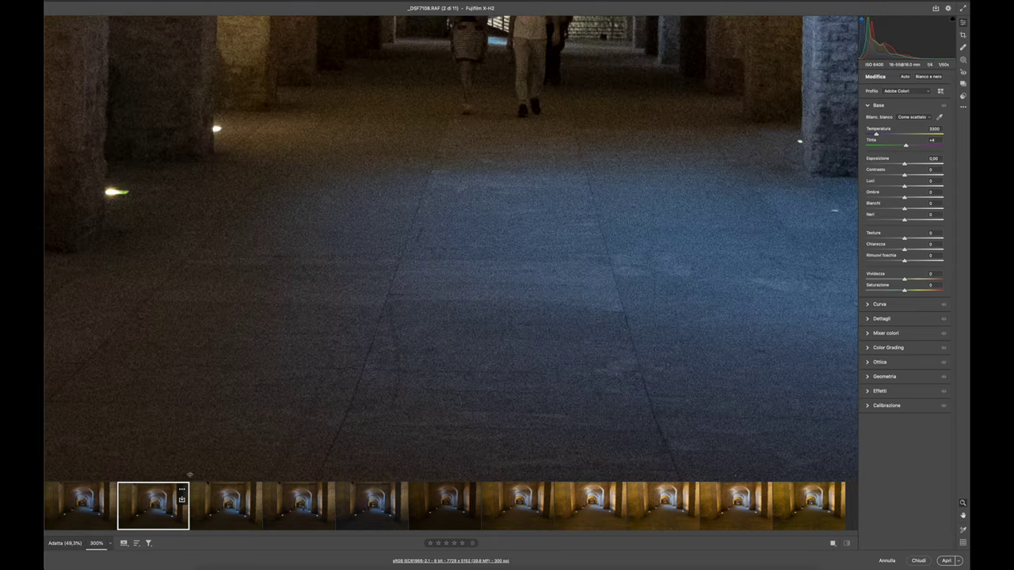
click(545, 494)
click(497, 435)
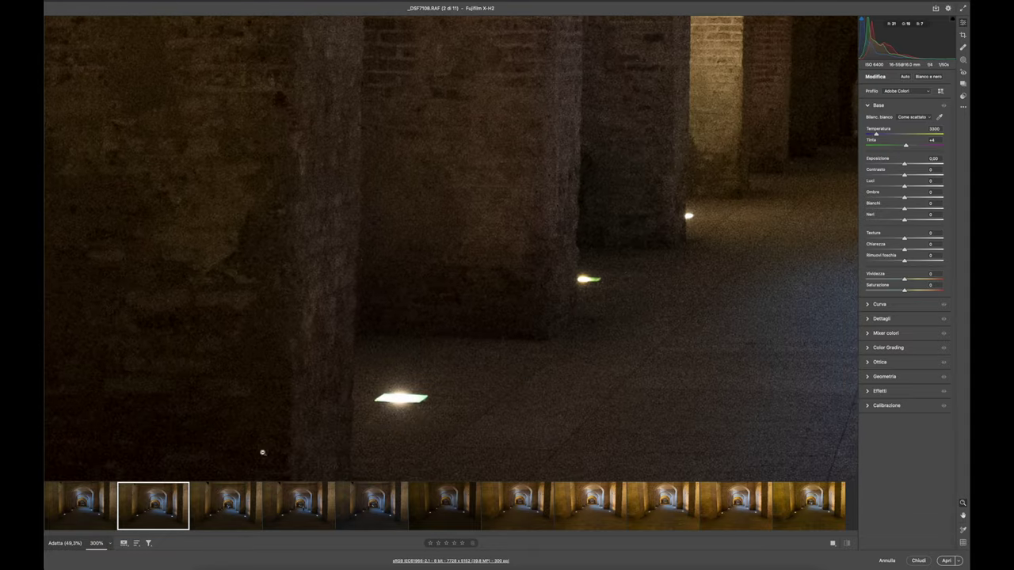
Compare the Fujifilm and Canon ISO 12800 corridor photos, enlarging both to 100%
click(234, 499)
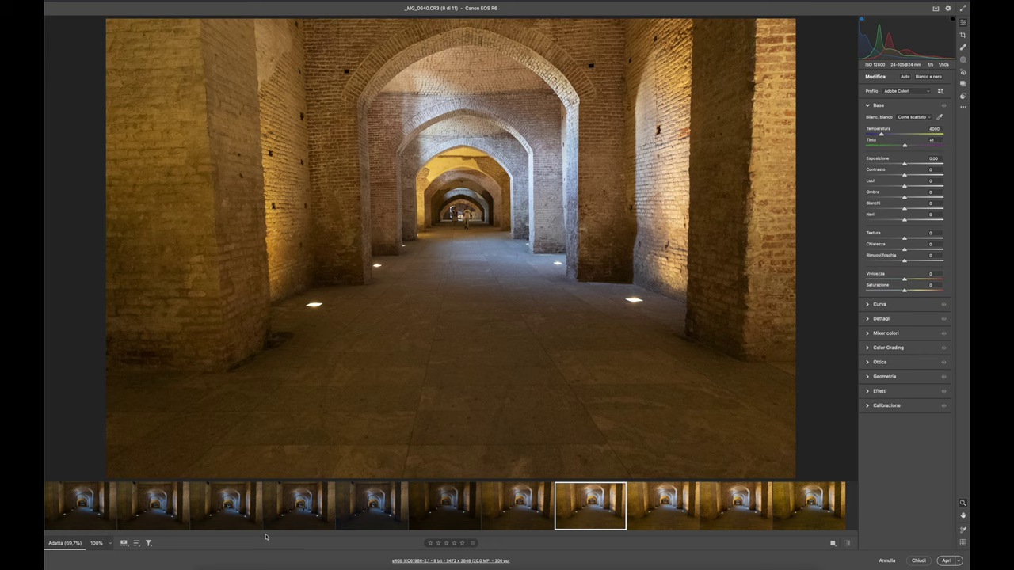
click(253, 495)
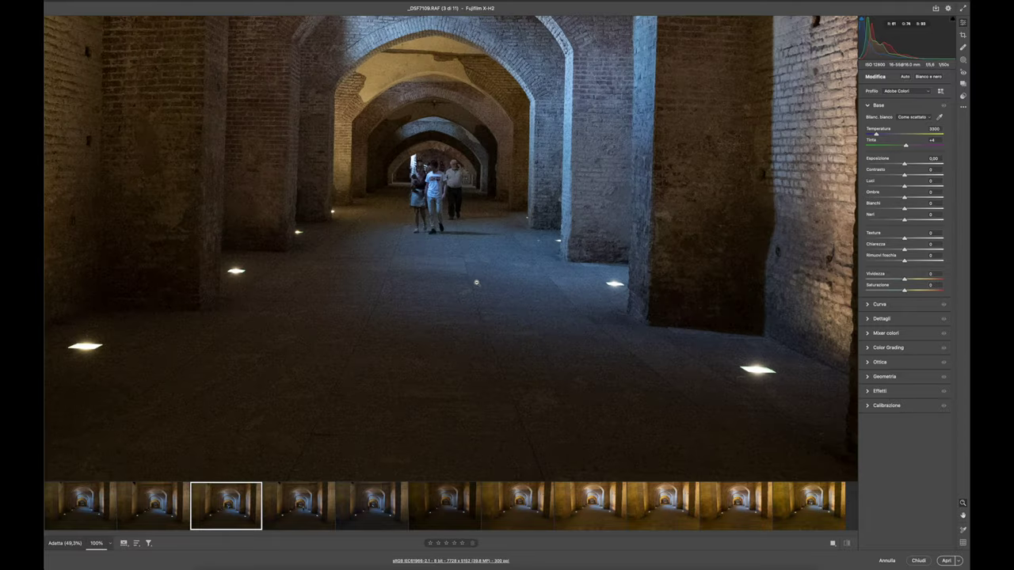
click(618, 494)
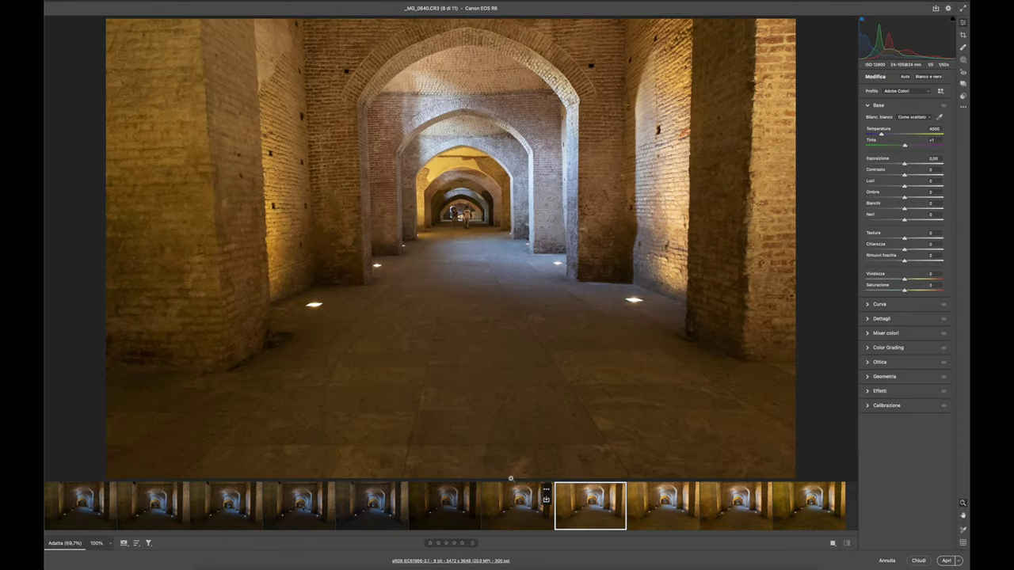
click(488, 298)
drag(417, 281, 422, 422)
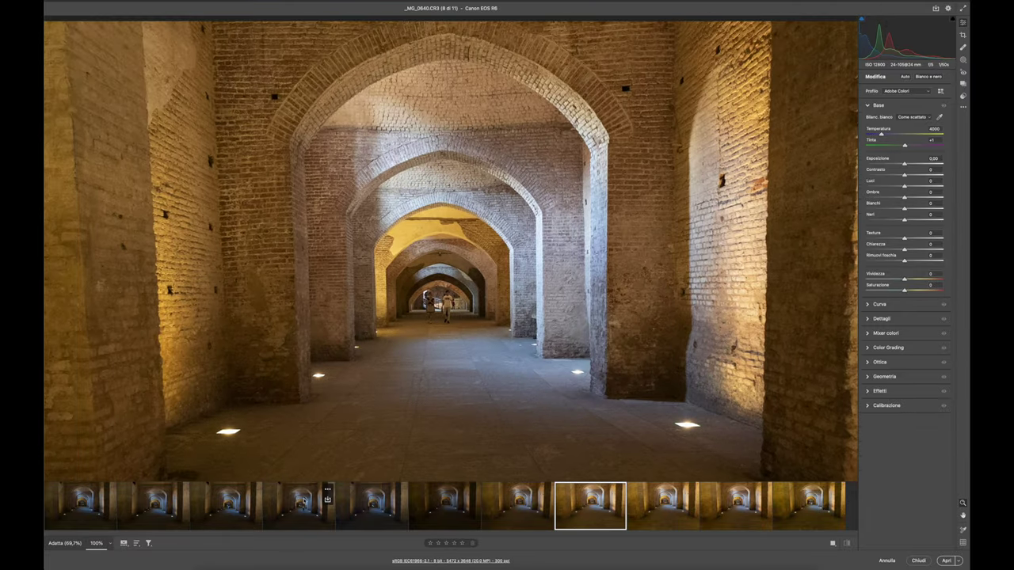
Compare the full Fujifilm and Canon ISO 25600 corridor photos by switching between them
click(306, 497)
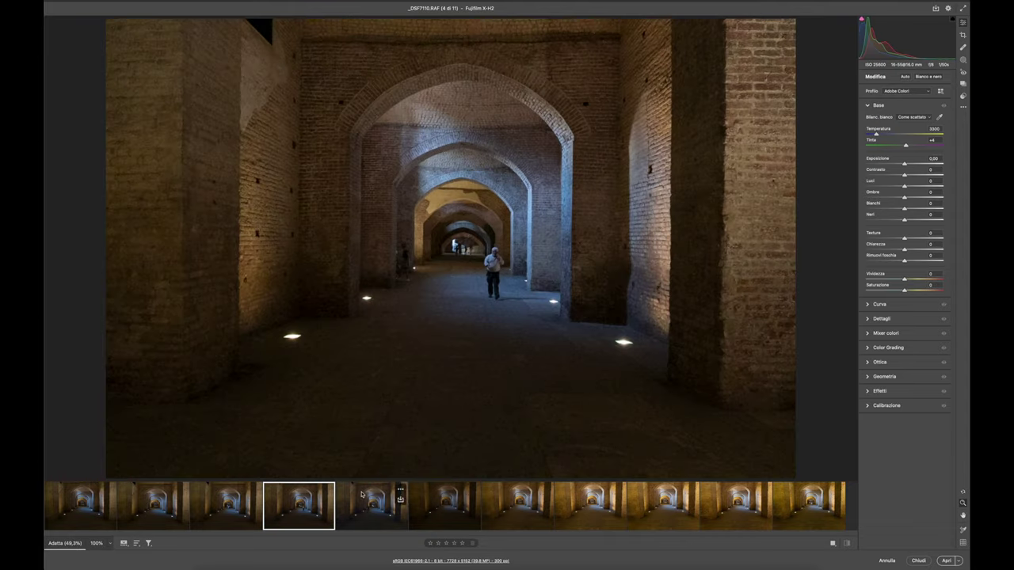
click(673, 499)
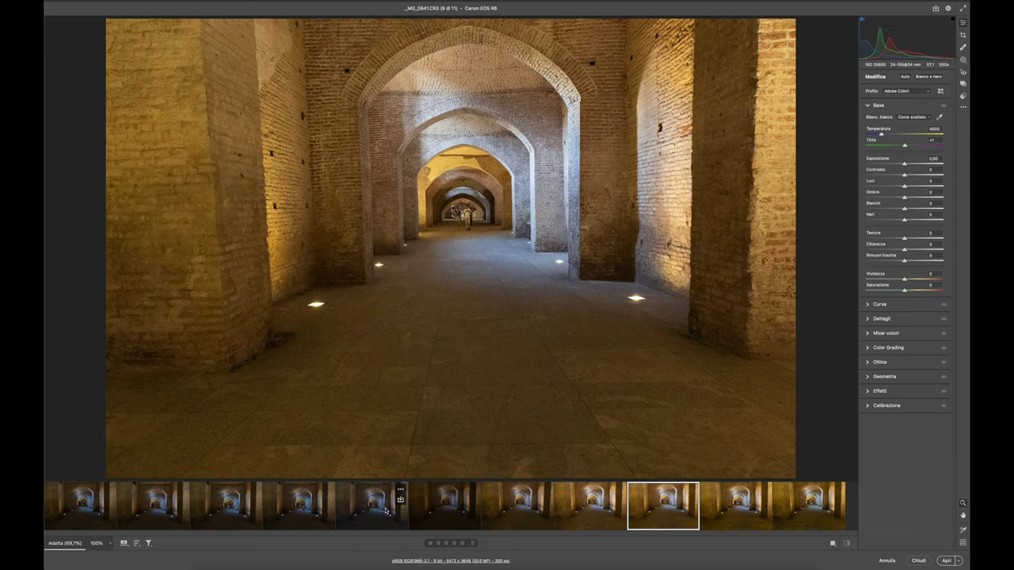
click(325, 507)
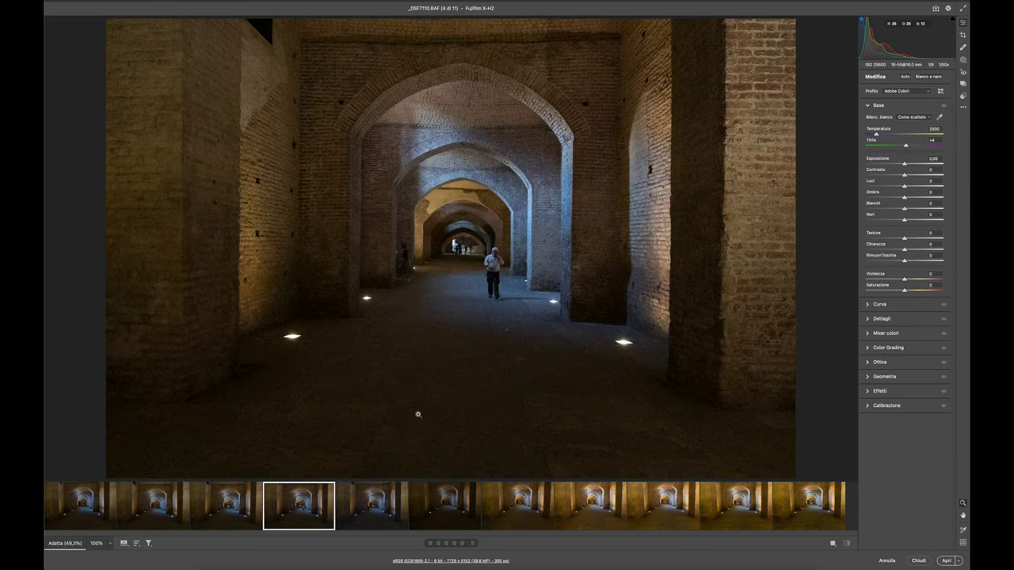
Compare the full Fujifilm and Canon ISO 51200 corridor photos, and view the Canon photo shot at the highest ISO
click(396, 497)
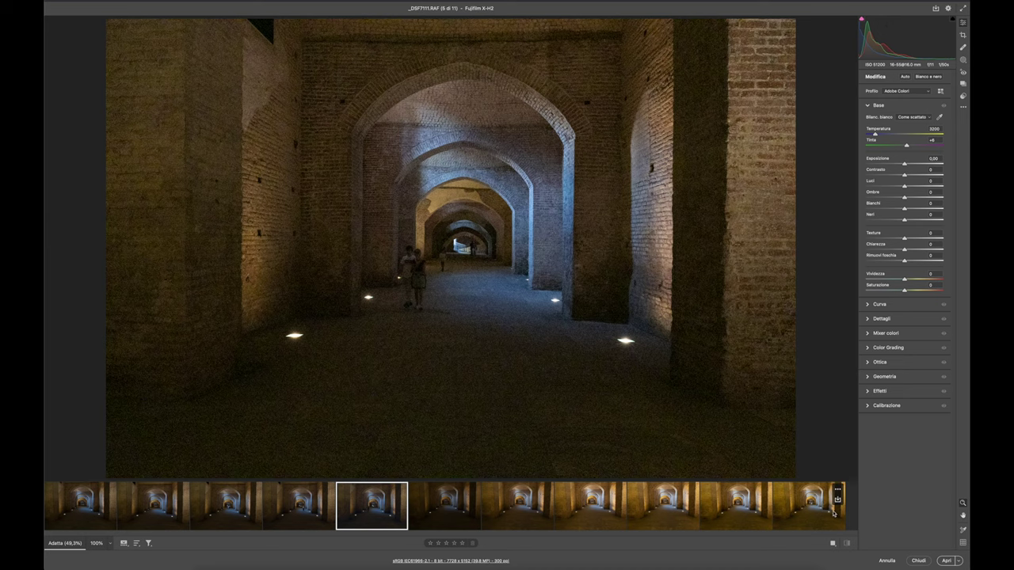
click(756, 507)
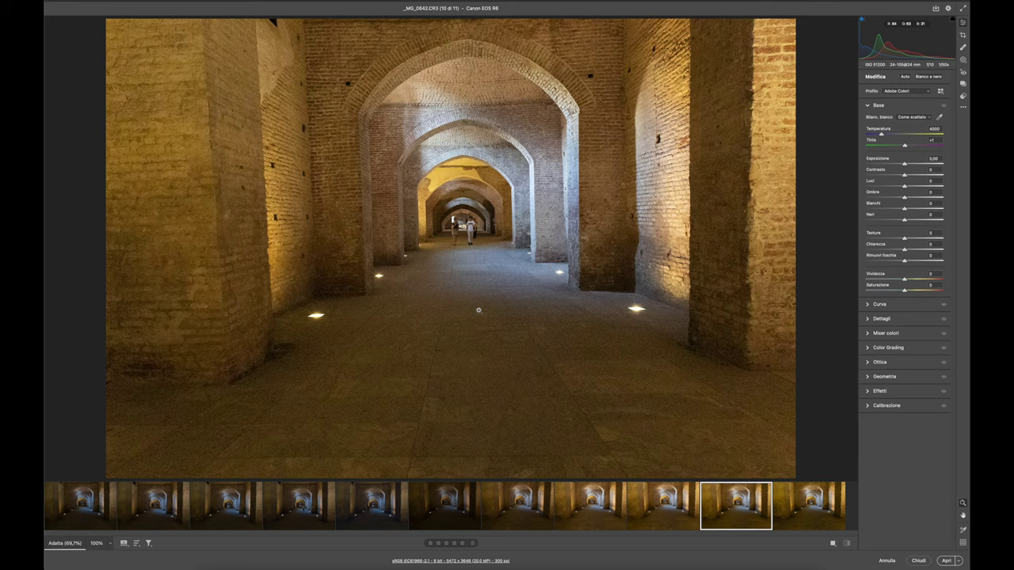
click(371, 505)
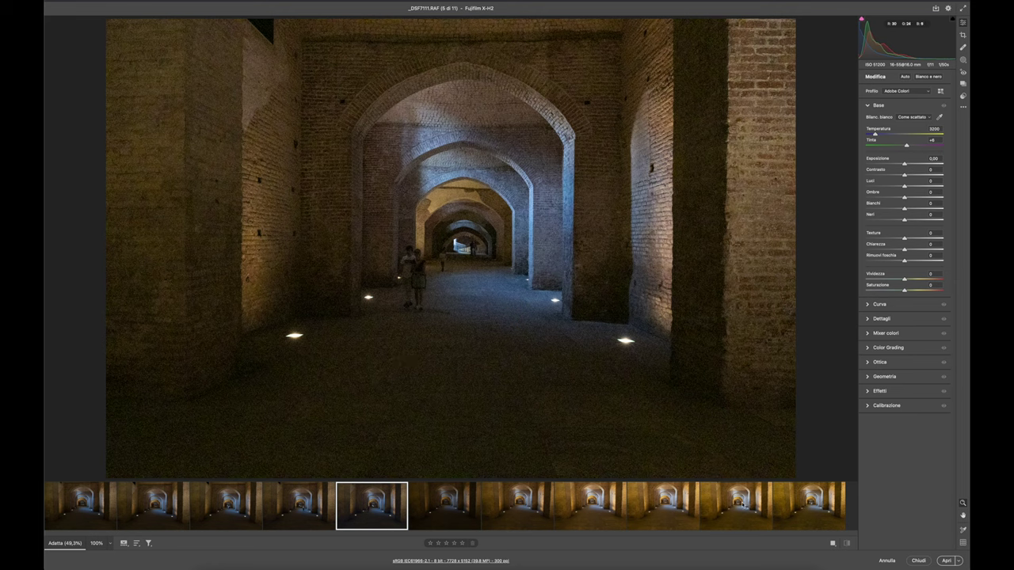
click(762, 496)
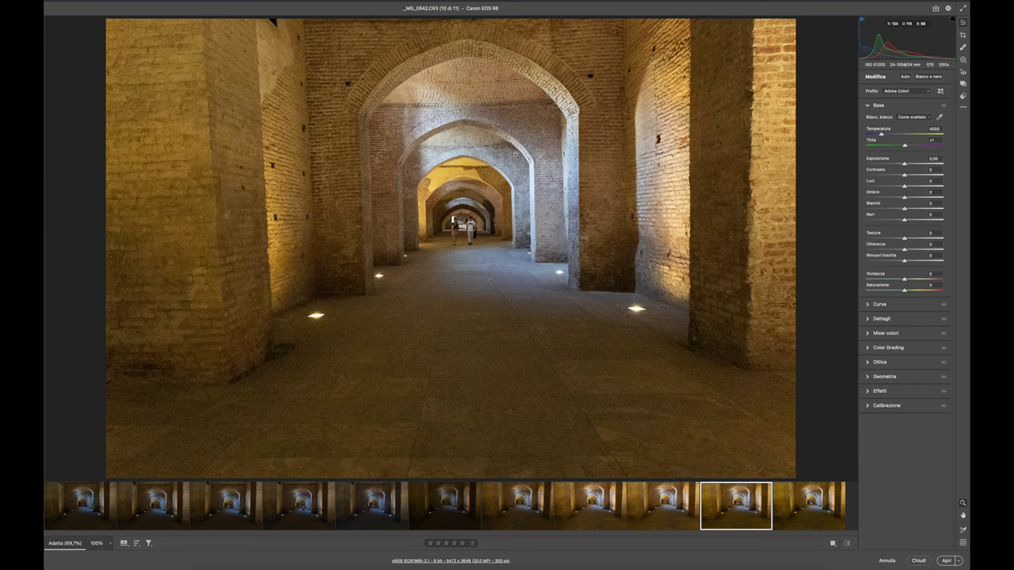
click(384, 500)
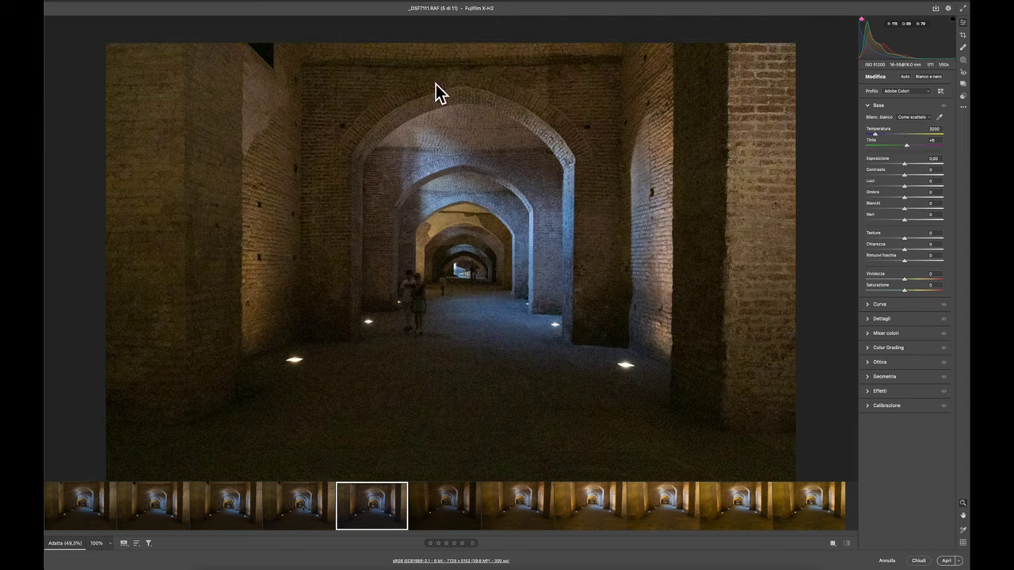
click(831, 507)
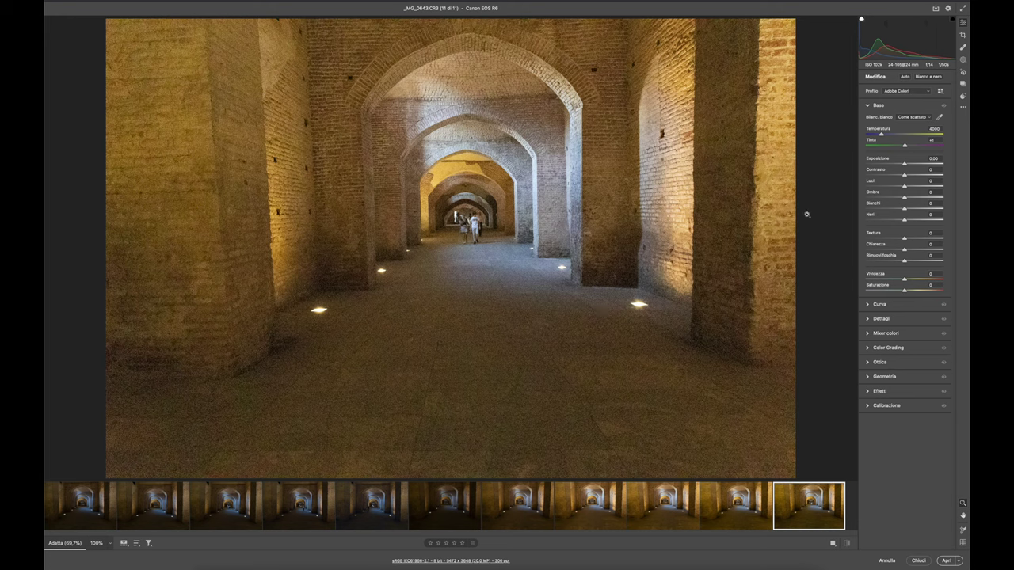
Preview AI noise reduction at factor 25 on the people in the Fujifilm ISO 51200 photo, without applying it
click(871, 318)
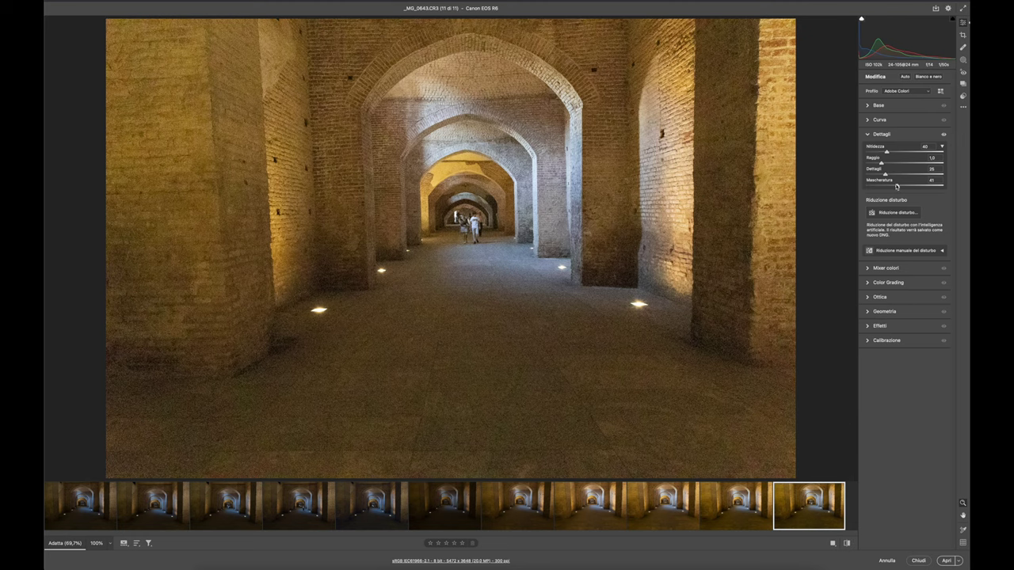
click(372, 501)
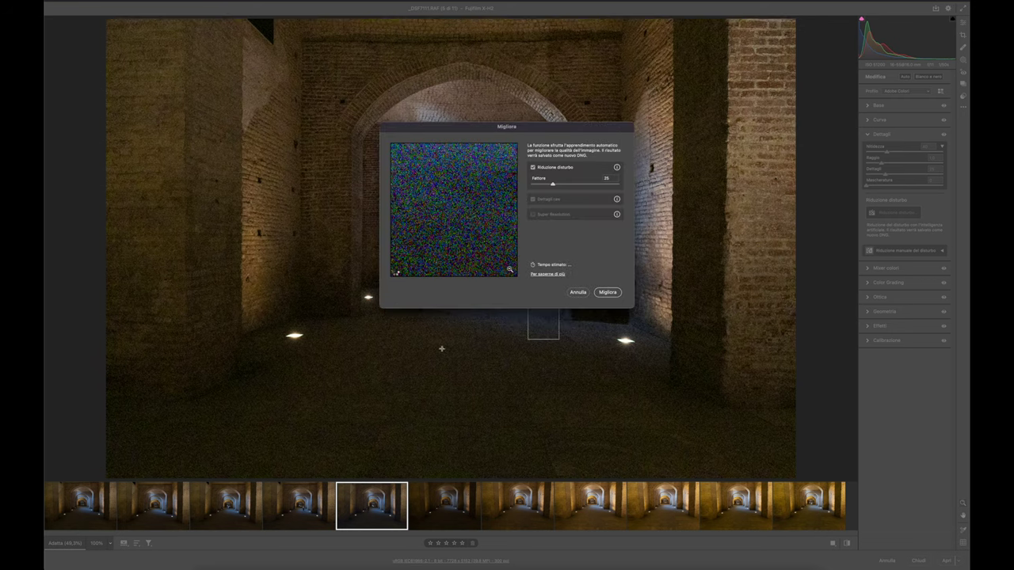
click(468, 223)
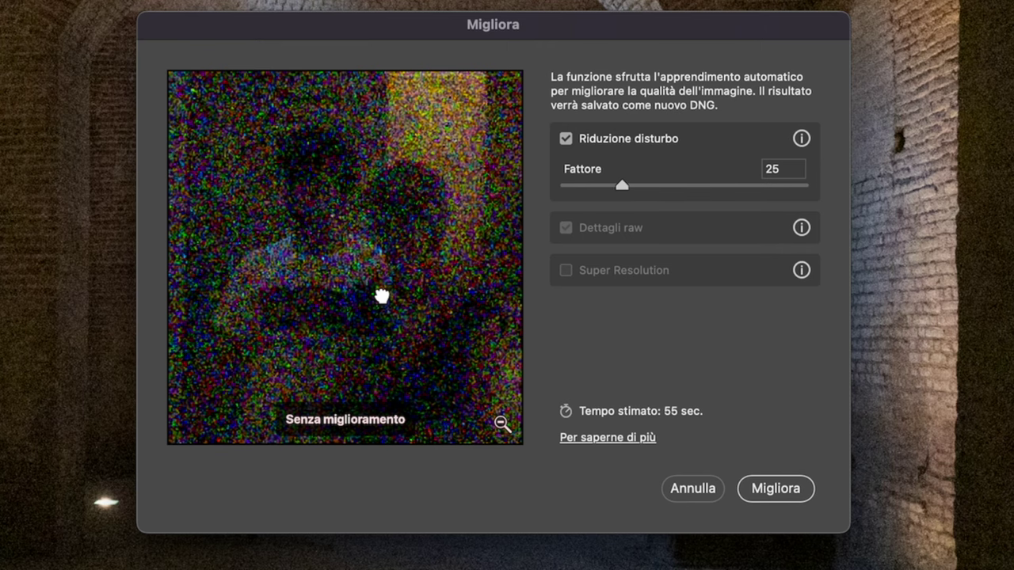
click(381, 296)
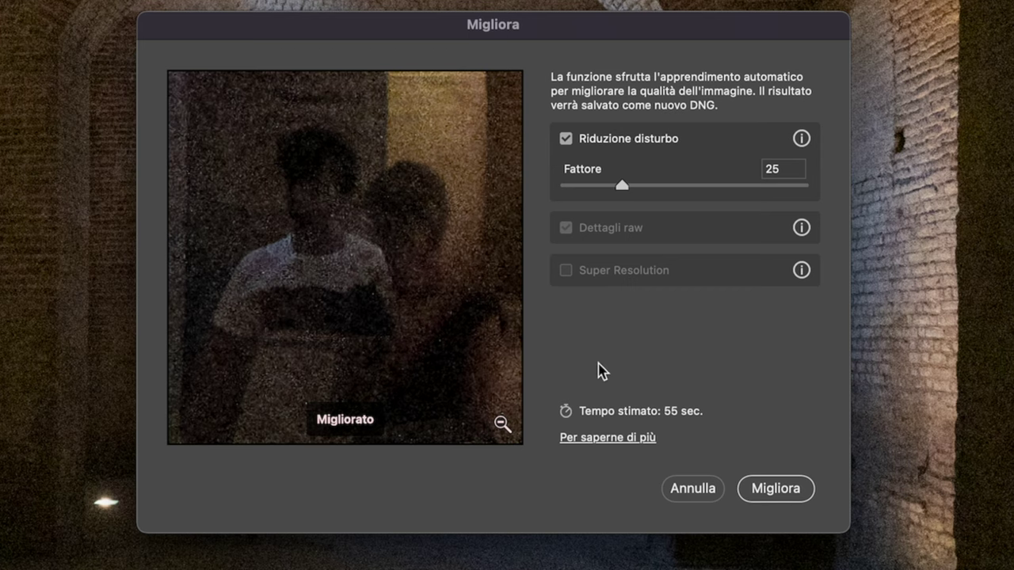
click(687, 491)
Preview AI noise reduction at factor 25 on the people under the distant arches in the Canon ISO 51200 photo
click(757, 497)
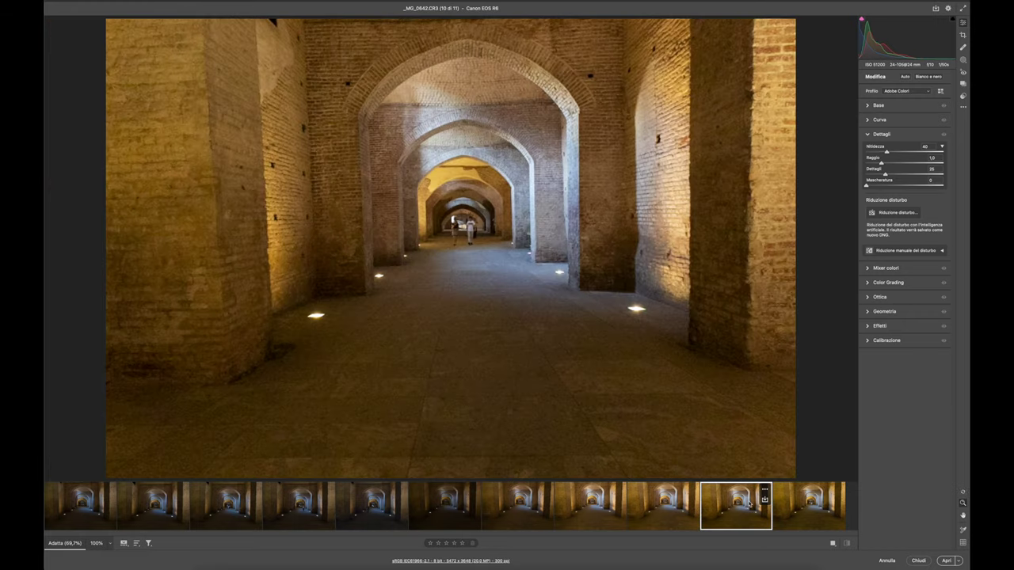
click(893, 212)
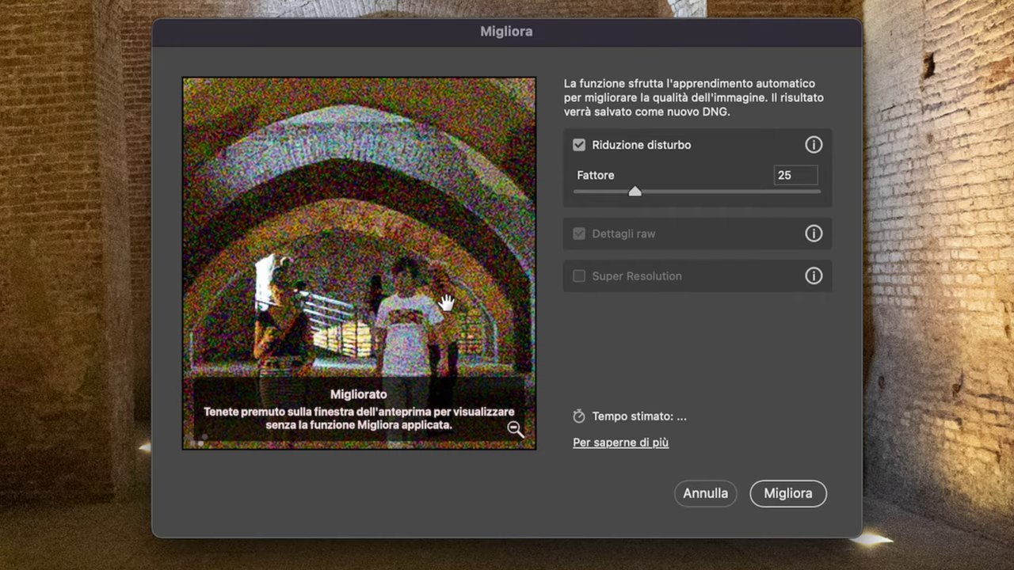
drag(402, 360, 337, 262)
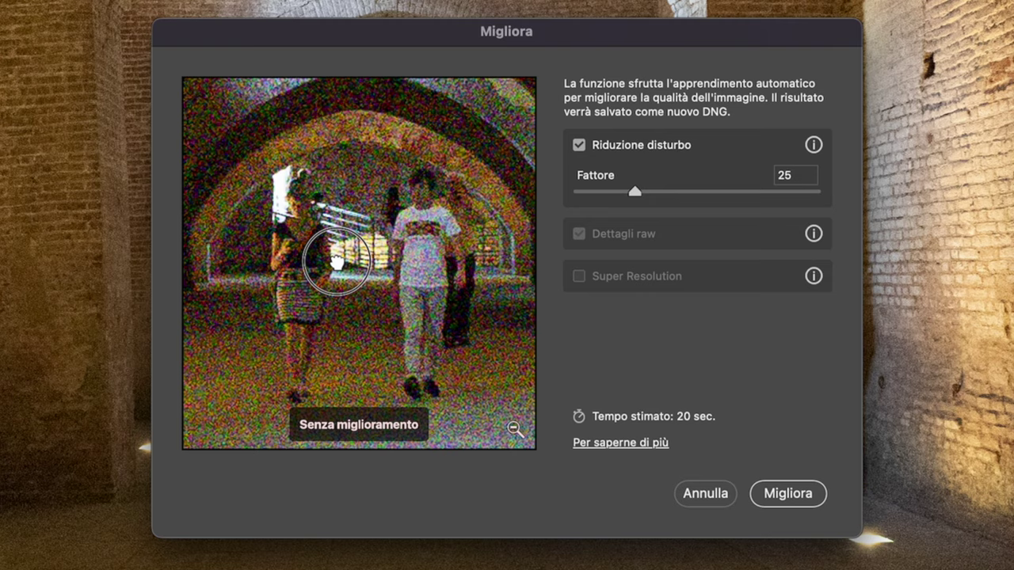
drag(337, 261, 340, 277)
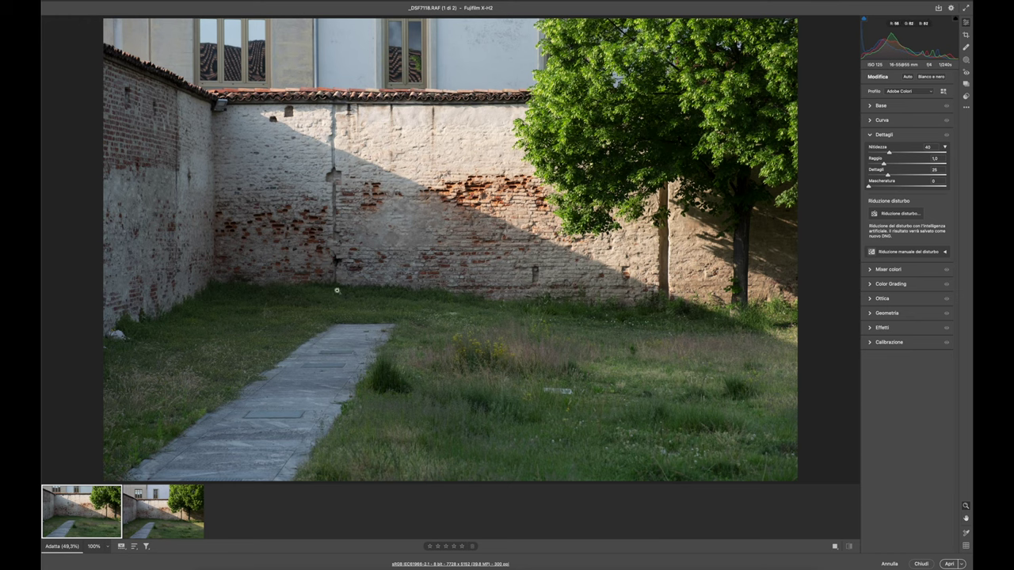
Compare the full Fujifilm and Canon courtyard photos by switching between them repeatedly
click(165, 509)
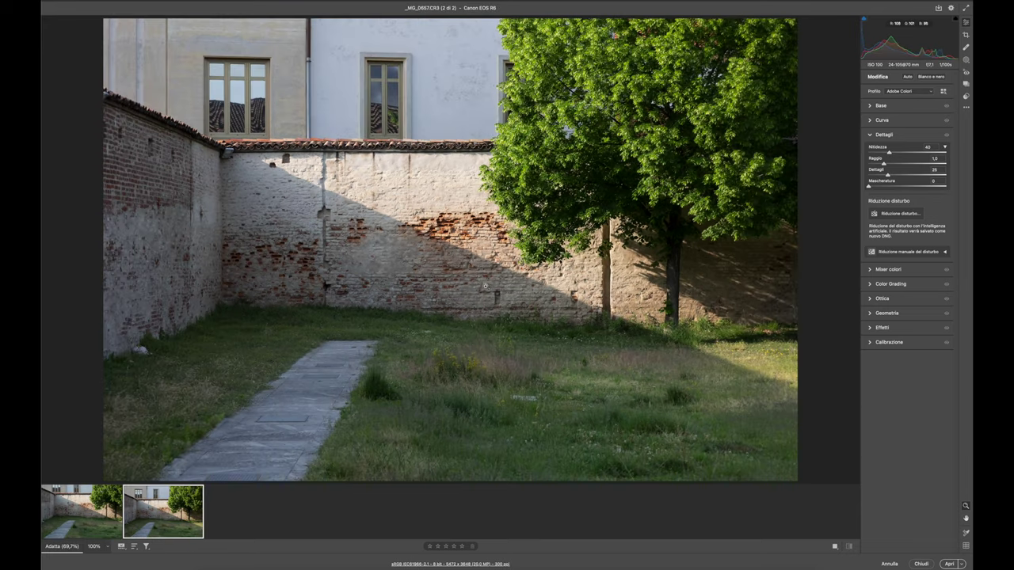
click(73, 513)
click(162, 514)
click(93, 517)
click(162, 515)
click(82, 514)
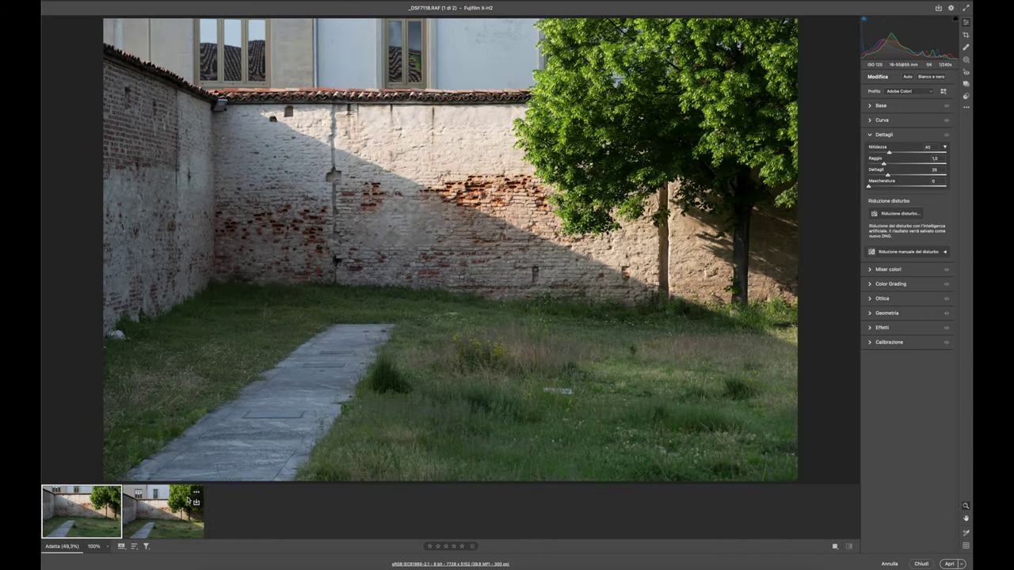
click(180, 504)
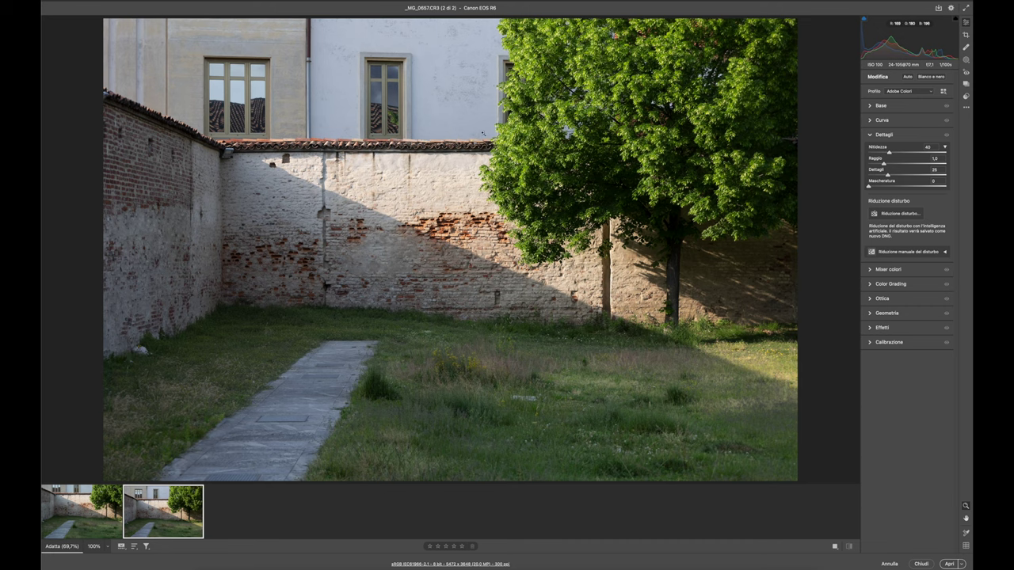
Compare the tree foliage and sunlit wall in the Fujifilm and Canon courtyard photos at 200%
click(103, 546)
click(158, 512)
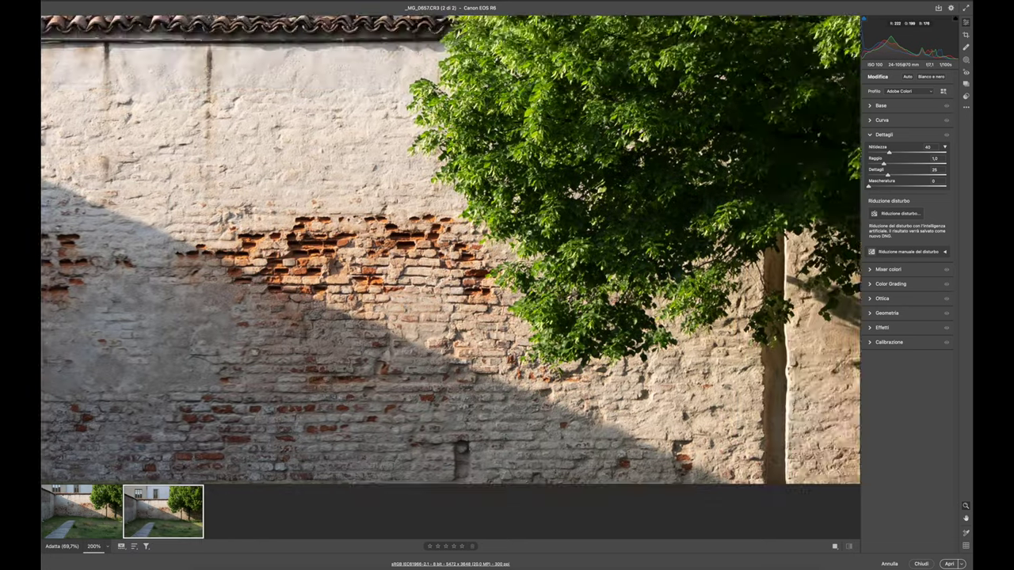
click(111, 492)
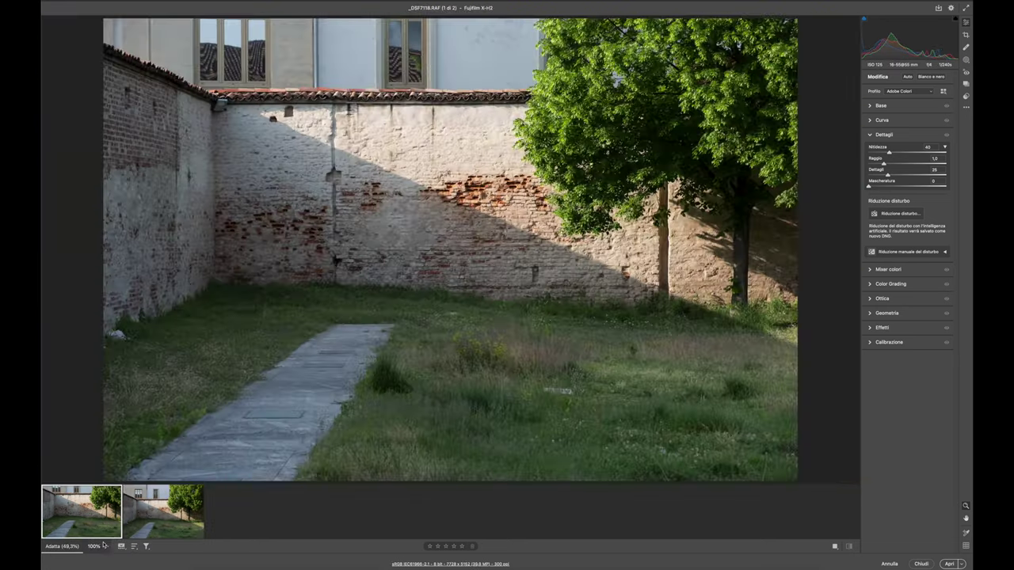
click(139, 515)
key(Left)
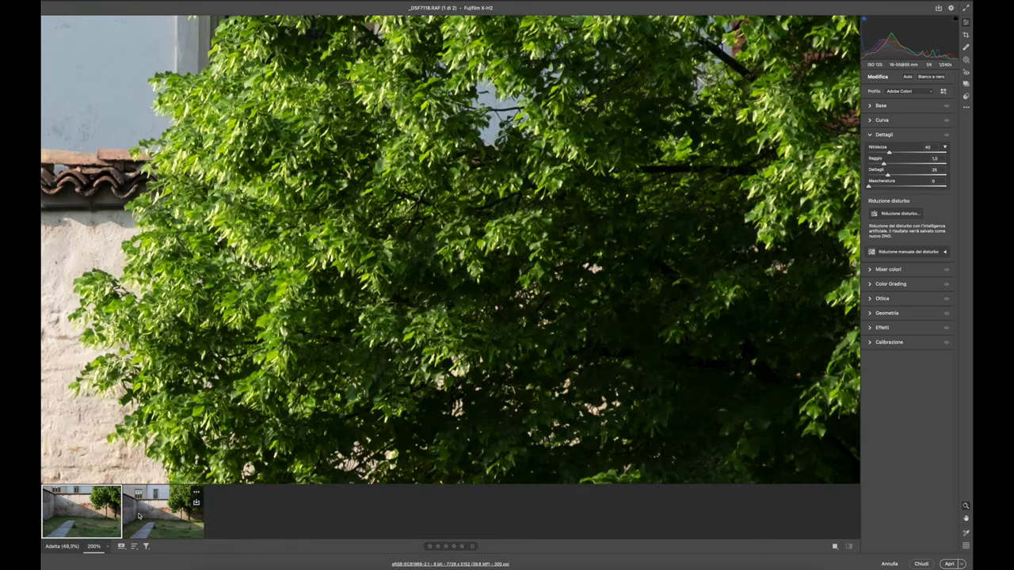
click(139, 515)
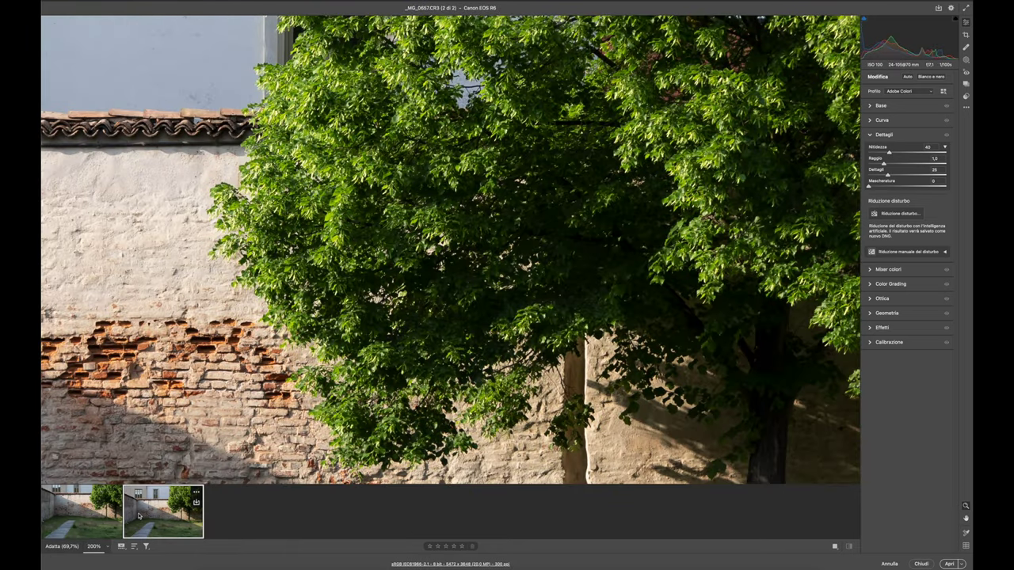
key(Left)
click(138, 515)
key(Left)
scroll(212, 252, left, 3)
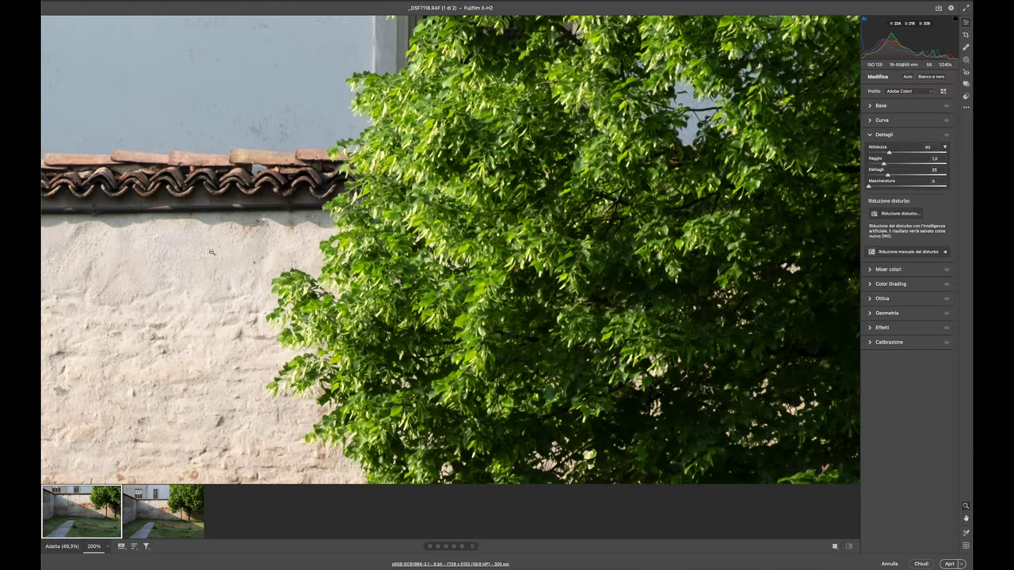
key(Right)
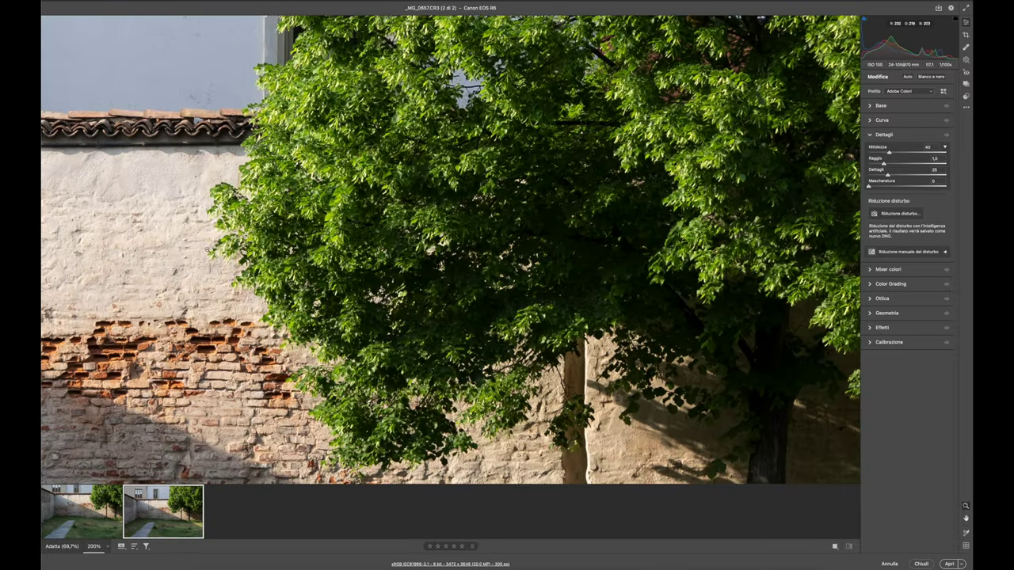
Examine the Canon courtyard photo's window, roof tiles and plaster at 200%, and return both photos to the fitted view
scroll(212, 252, left, 10)
scroll(212, 251, up, 4)
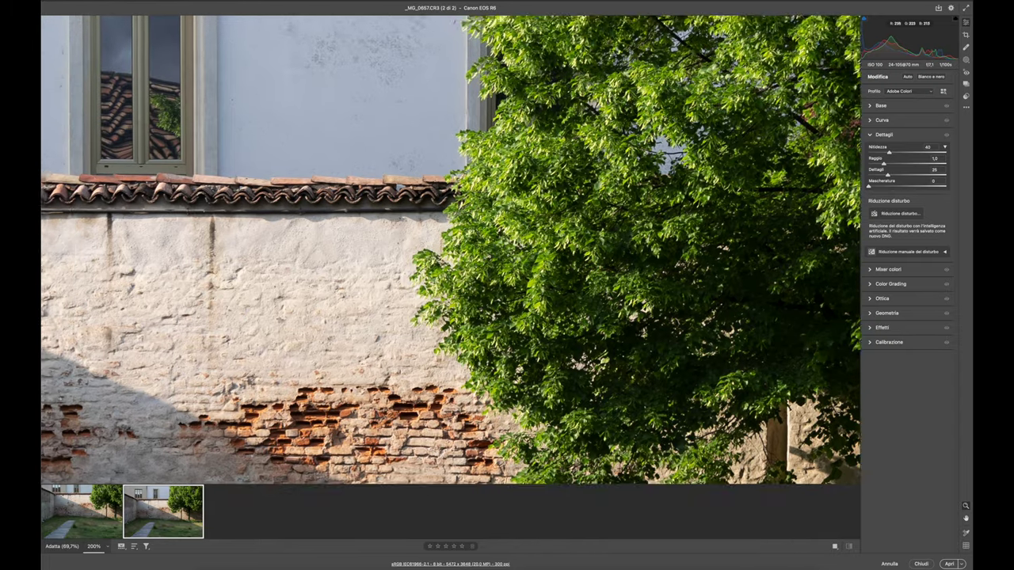
scroll(211, 252, up, 3)
scroll(212, 252, left, 1)
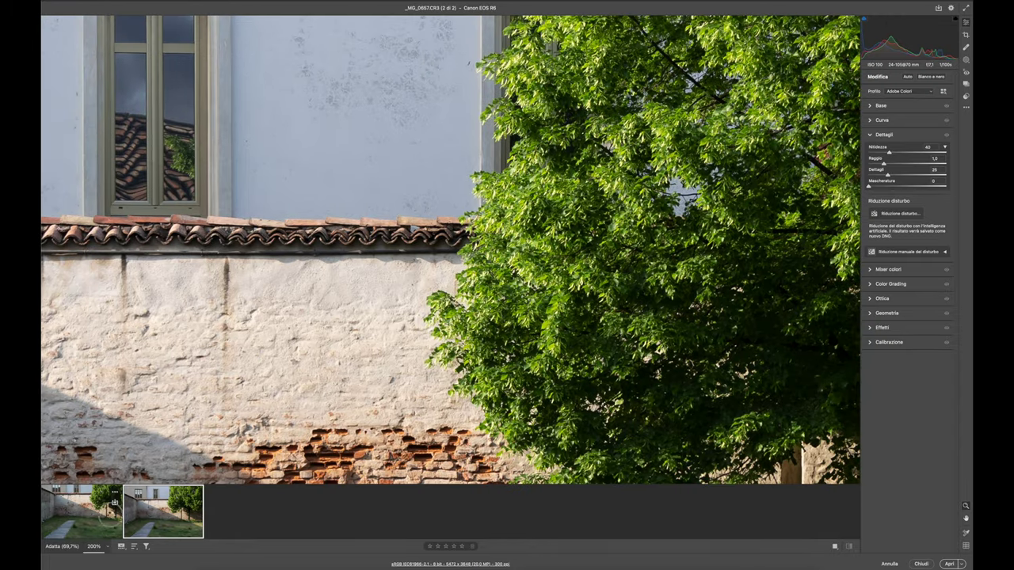
click(110, 513)
click(523, 359)
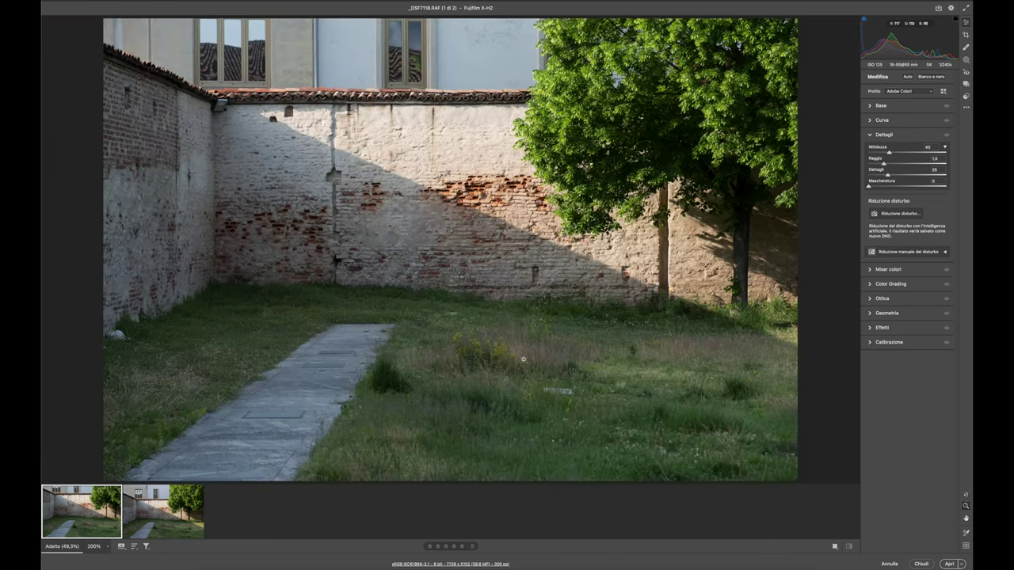
click(153, 533)
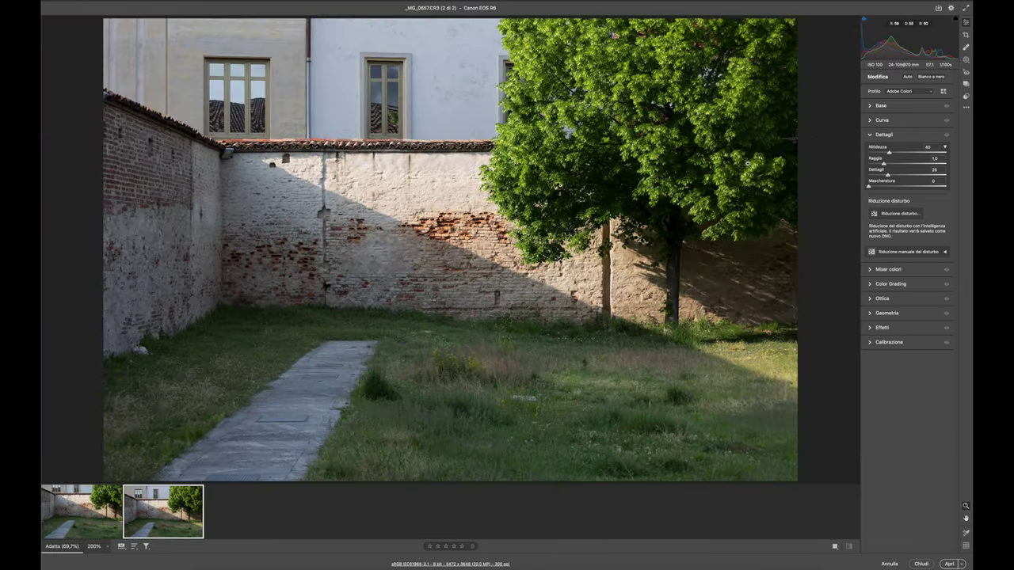
Set the contrast to +100 on both the Canon and the Fujifilm courtyard photos
click(868, 105)
drag(908, 177, 878, 182)
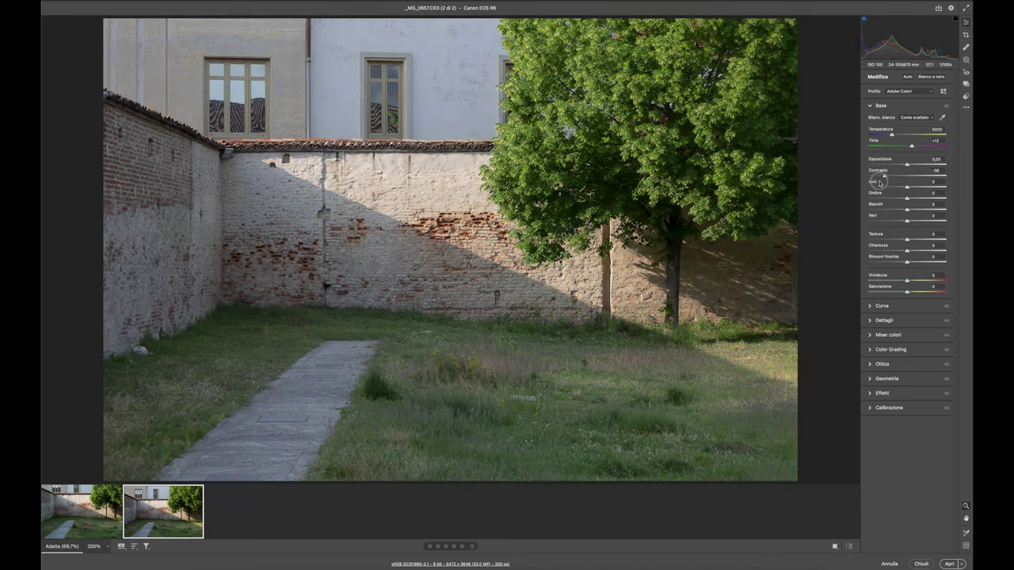
key(super+z)
key(Left)
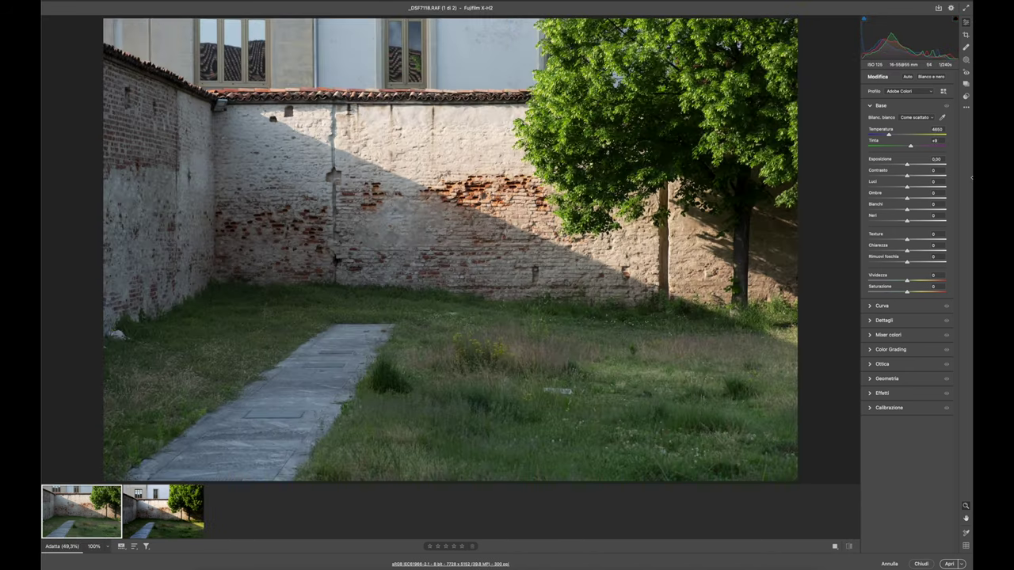
drag(910, 178, 947, 175)
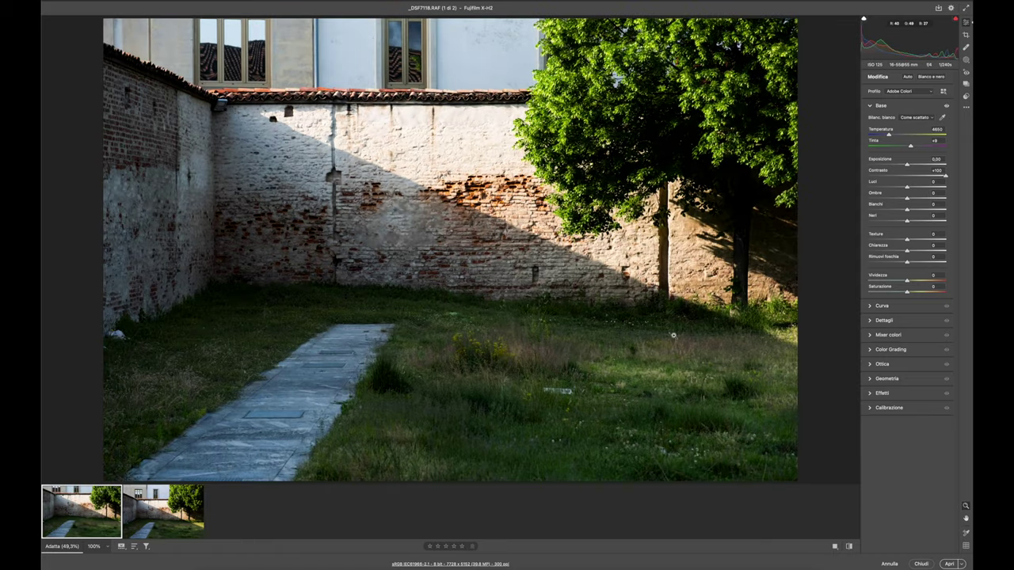
Compare the full Canon and Fujifilm courtyard photos with contrast at +100
key(Right)
key(Left)
key(Right)
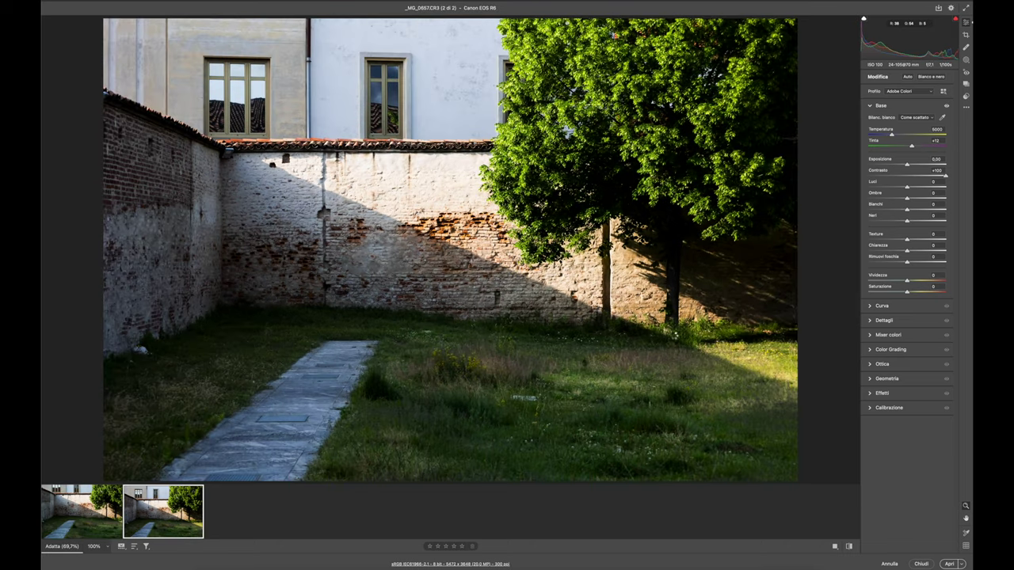
key(Left)
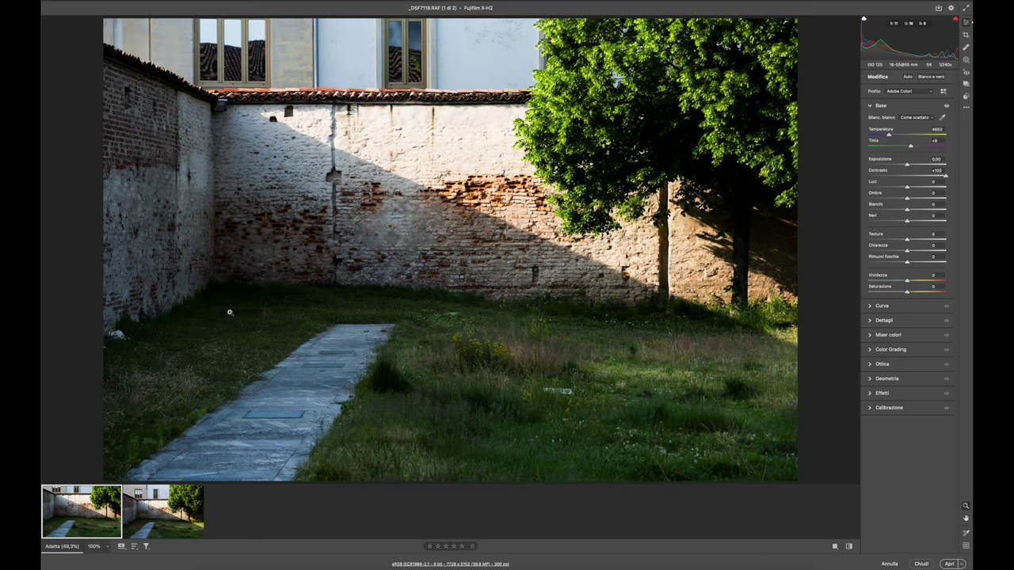
Compare the dark grass and shaded wall corner in the high-contrast Fujifilm and Canon courtyard photos at 300%
click(106, 548)
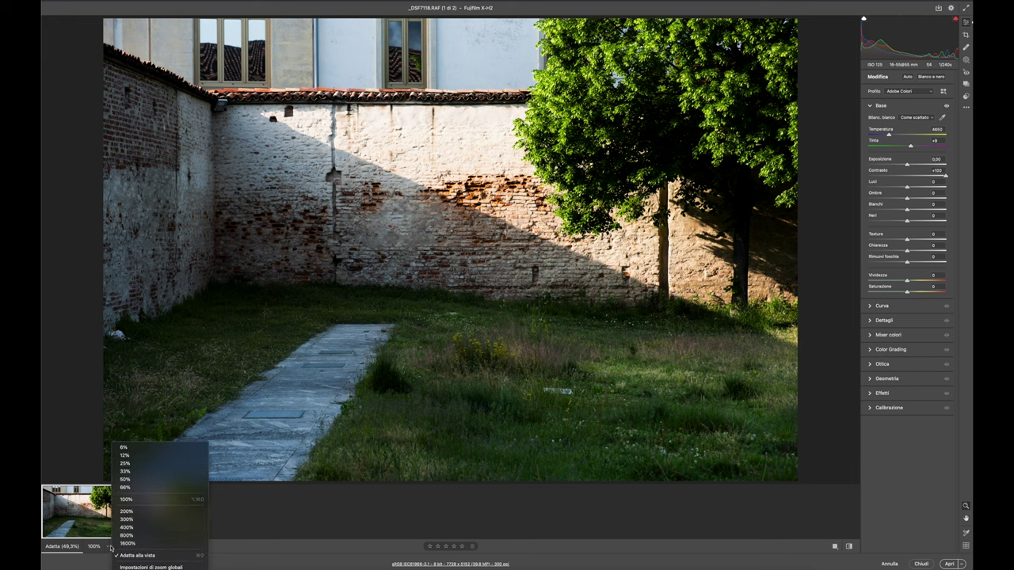
click(163, 520)
scroll(226, 292, down, 15)
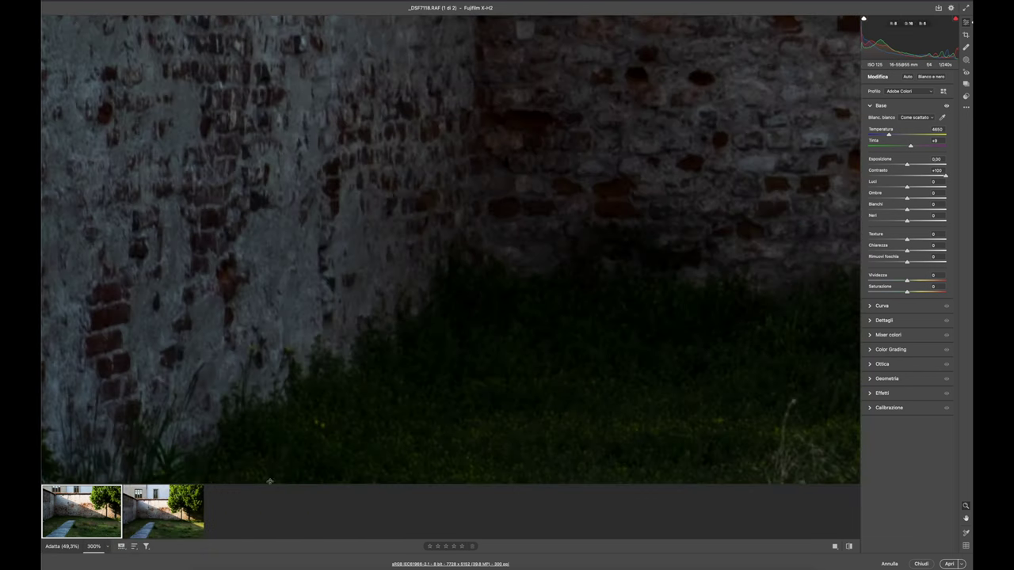
click(163, 513)
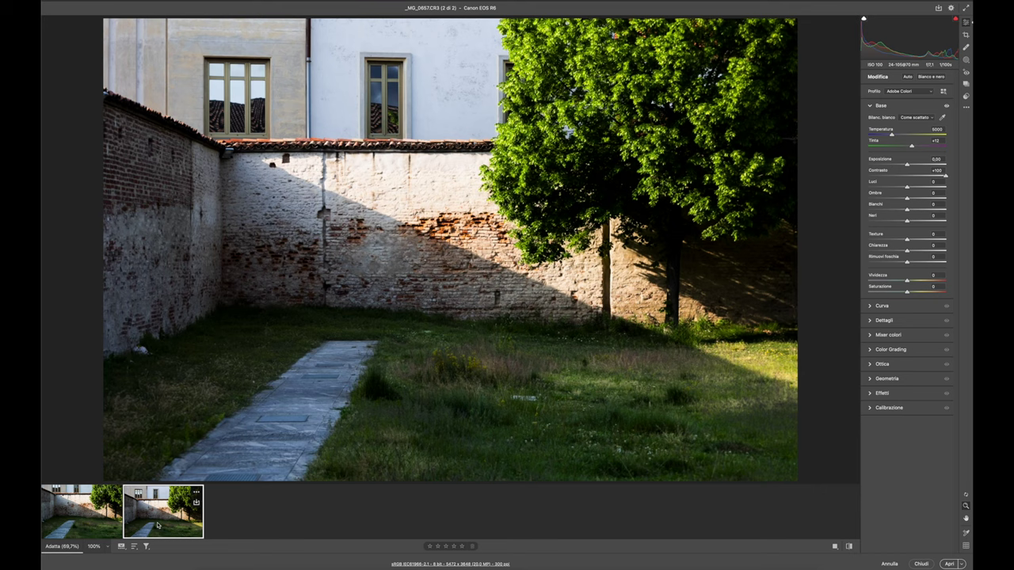
click(106, 546)
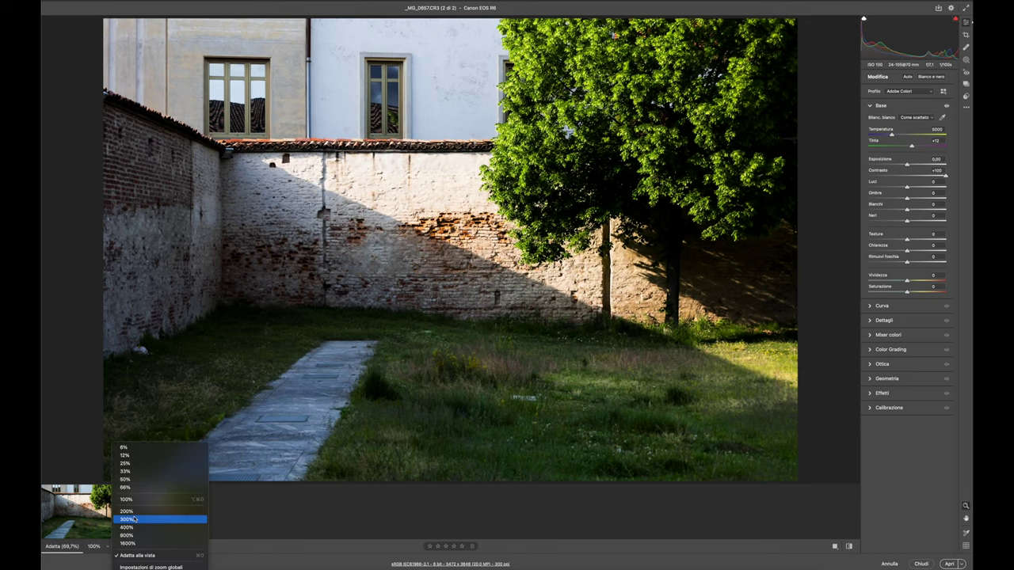
click(135, 521)
click(68, 521)
key(Right)
key(Left)
key(Right)
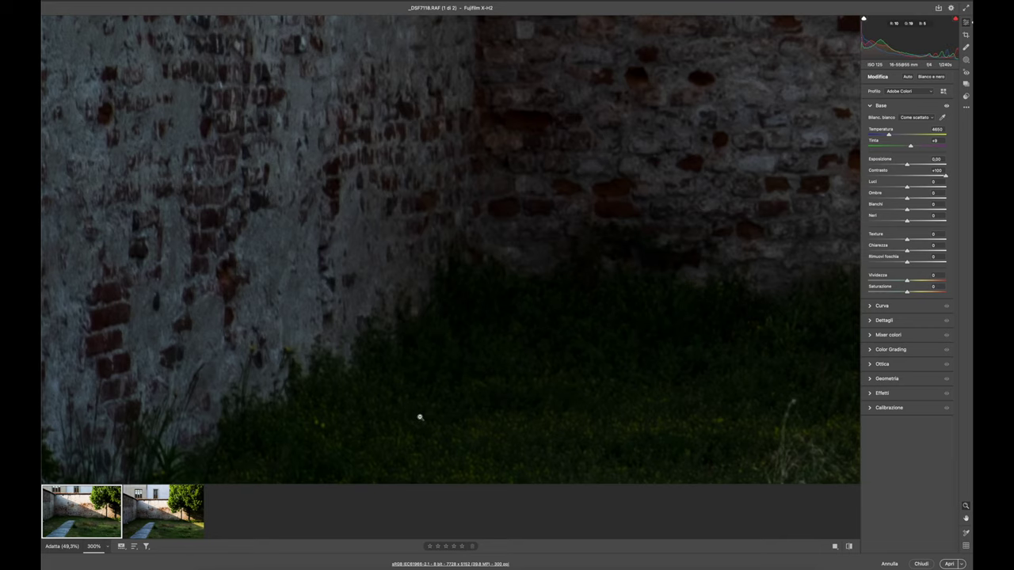
key(Left)
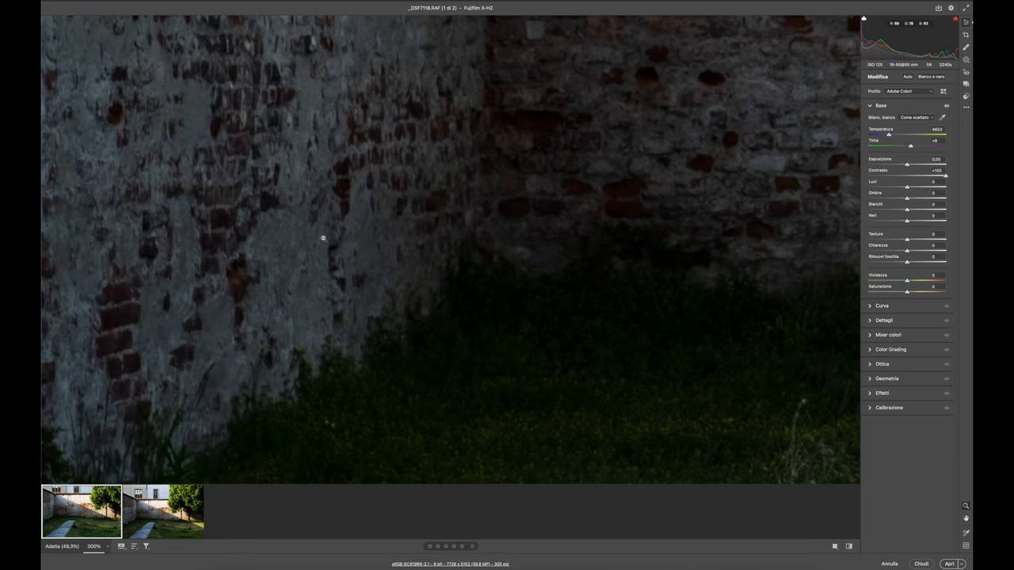